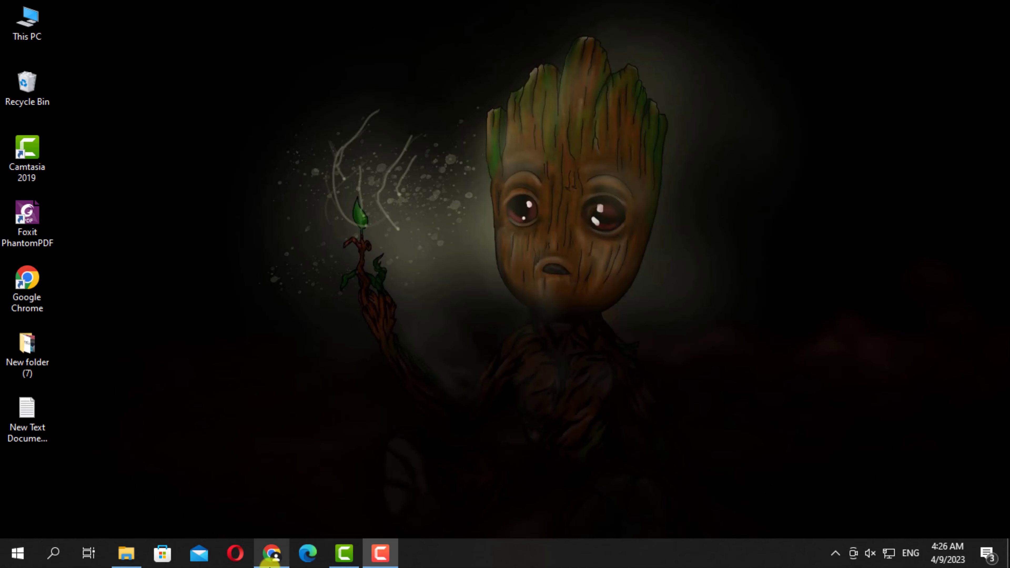
Search Google for 'toonme' in Chrome and open the toonme.com site.
{"action": "left_click", "coordinate": [270, 557]}
{"action": "left_click", "coordinate": [349, 306]}
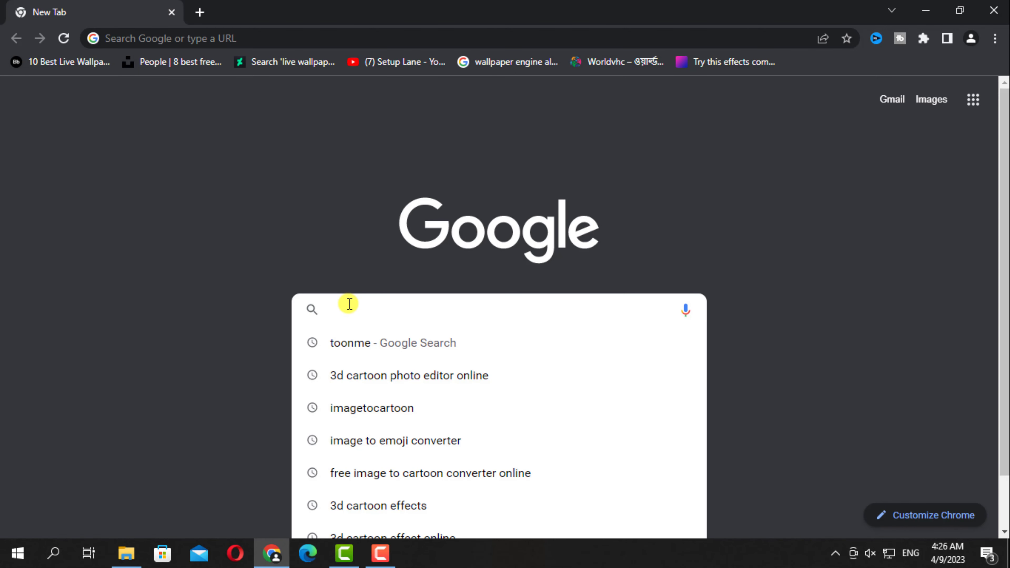
{"action": "type", "text": "toonme"}
{"action": "key", "text": "Return"}
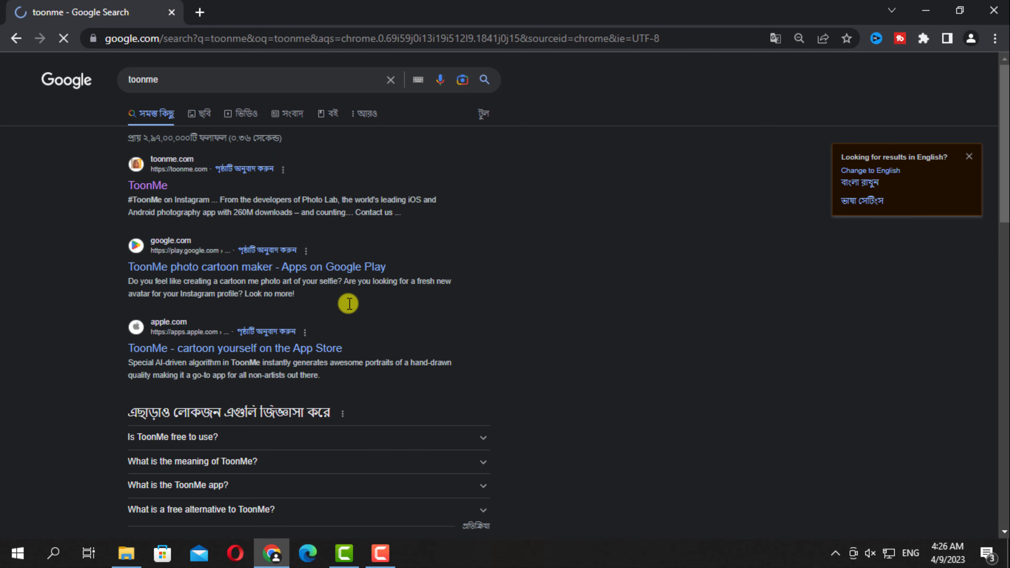
{"action": "left_click", "coordinate": [180, 161]}
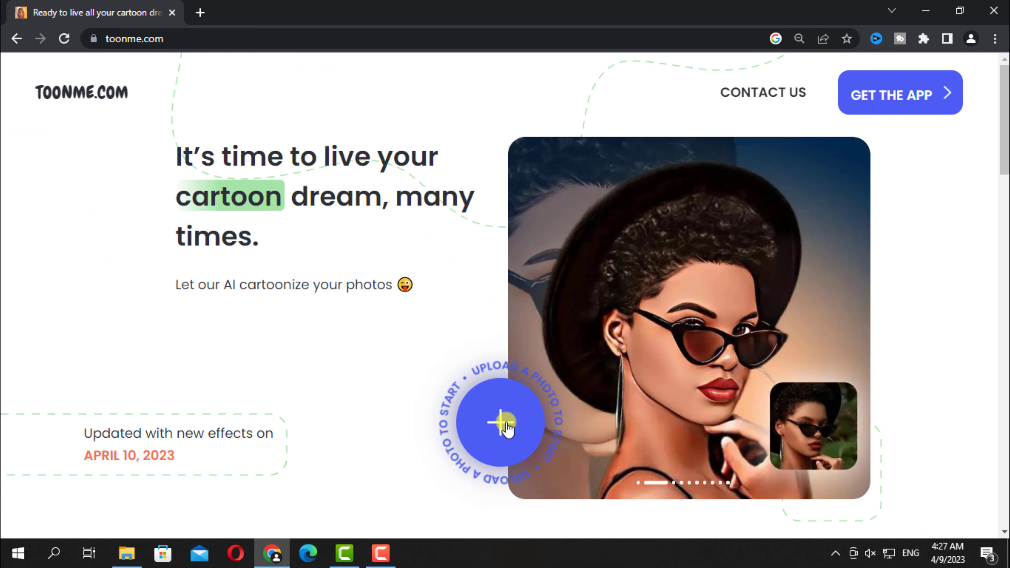
Upload the grey-suit portrait ph-m-duy-quang-QGr6H7pri-Q-unsplash from Downloads to ToonMe.
{"action": "left_click", "coordinate": [498, 432]}
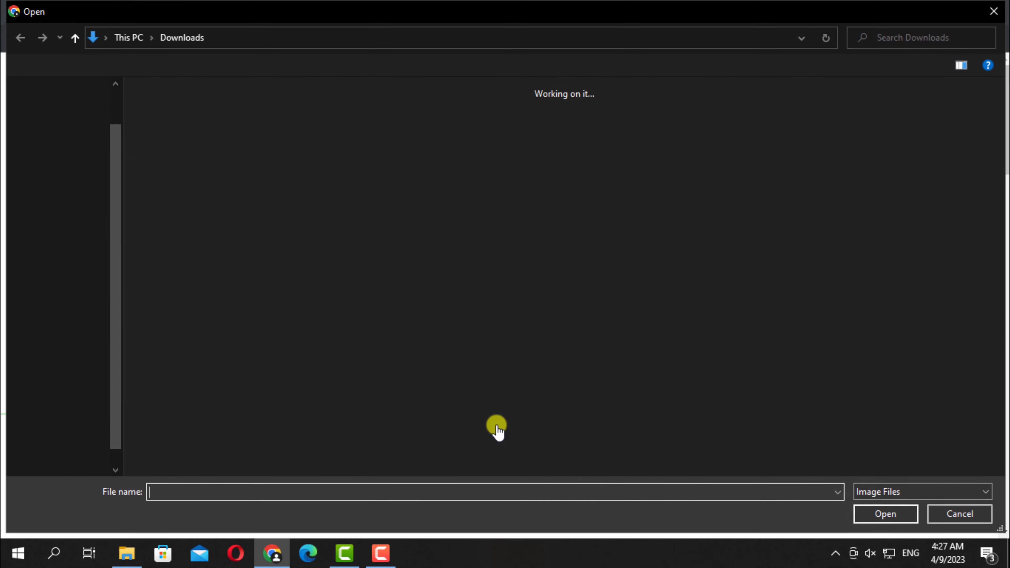
{"action": "scroll", "coordinate": [493, 421], "scroll_direction": "down", "scroll_amount": 2}
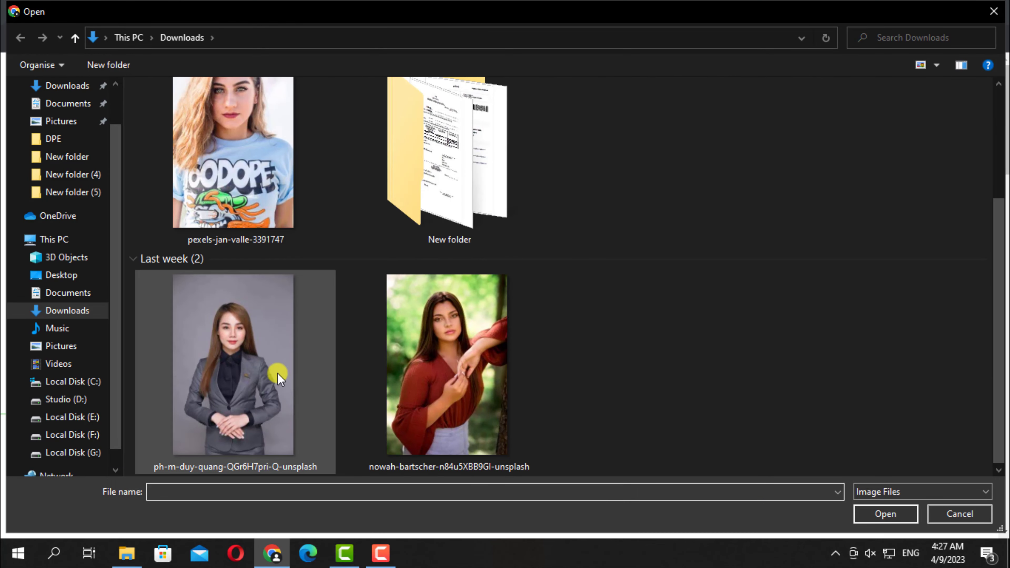
{"action": "left_click", "coordinate": [242, 350]}
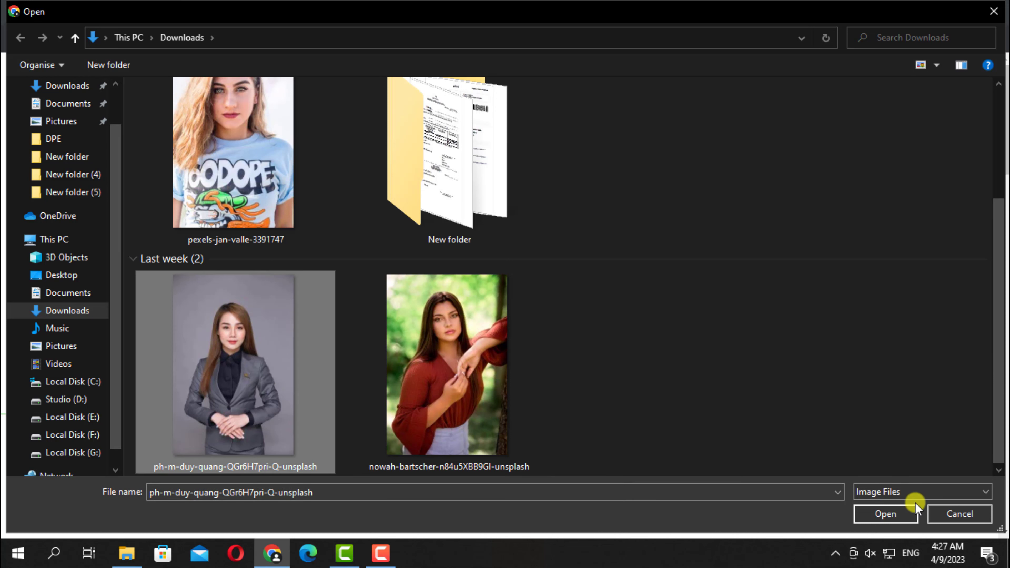
{"action": "left_click", "coordinate": [883, 515]}
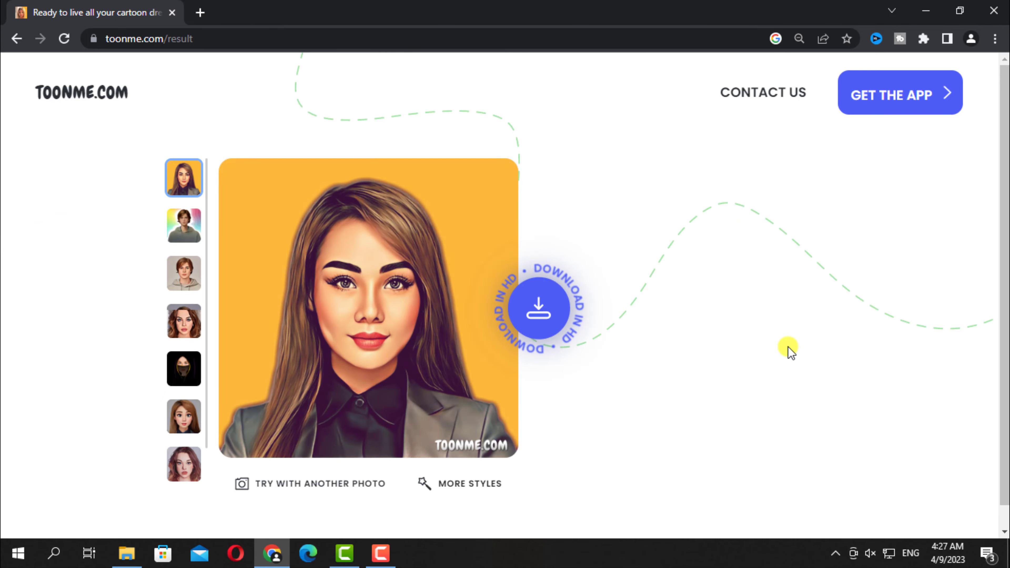
Cycle the first style's variants until the watercolour splash on light grey appears.
{"action": "left_click", "coordinate": [466, 484]}
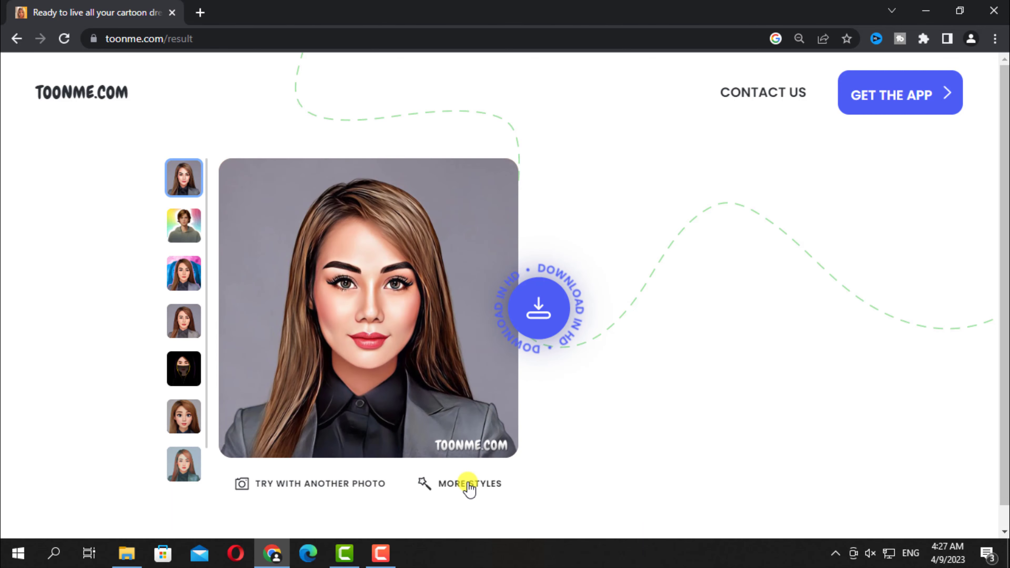
{"action": "left_click", "coordinate": [469, 485]}
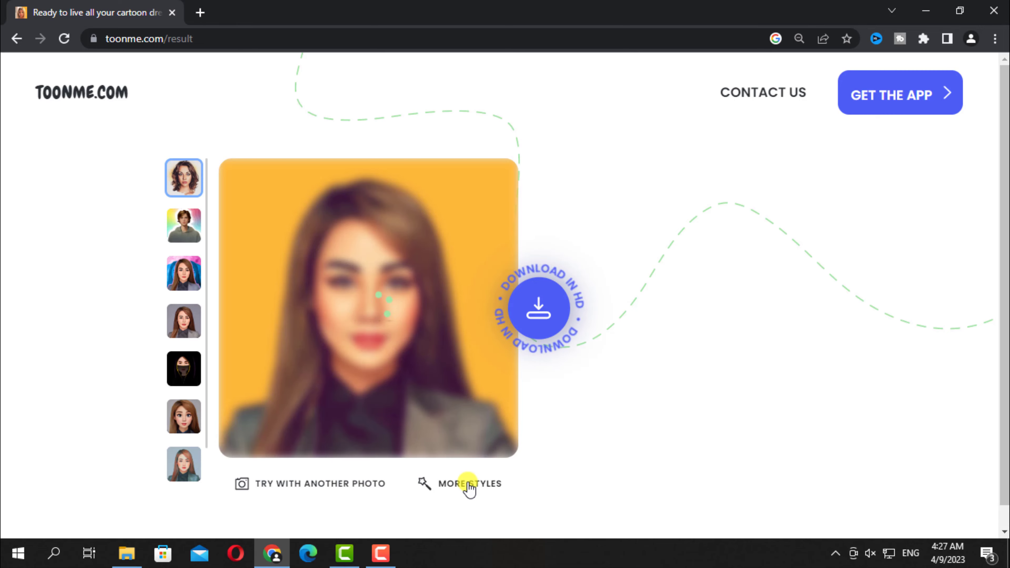
{"action": "left_click", "coordinate": [469, 484]}
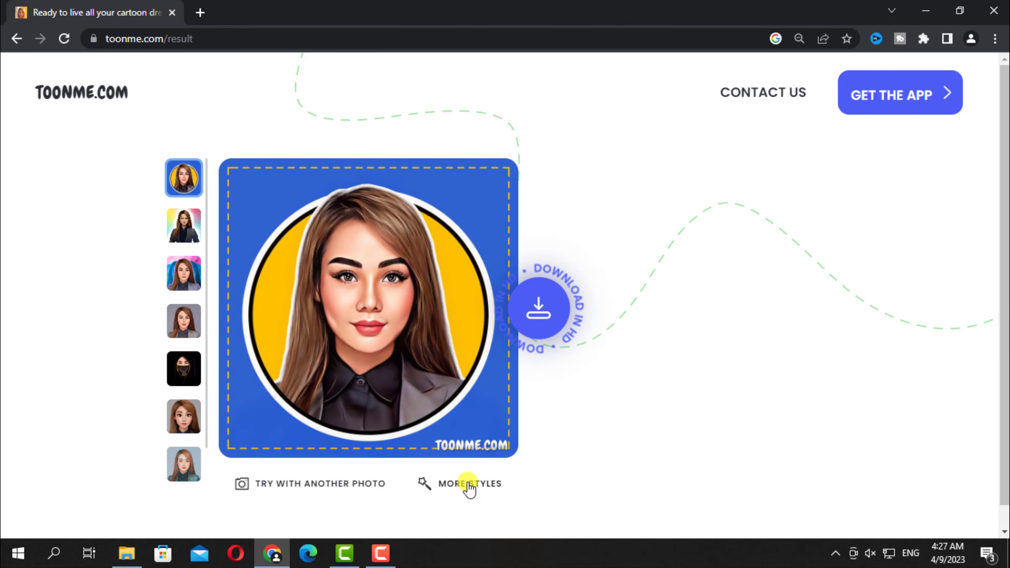
{"action": "left_click", "coordinate": [469, 484]}
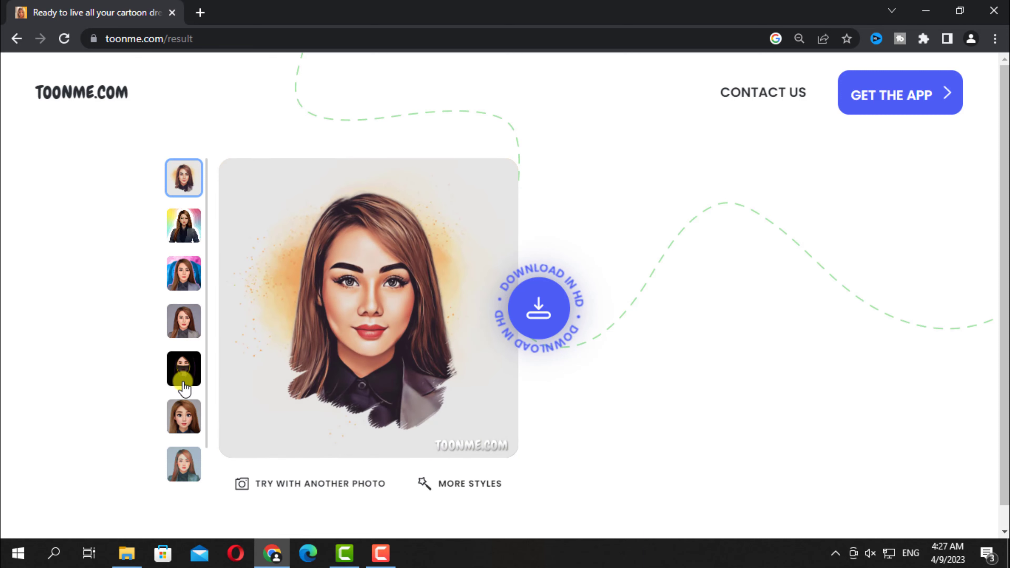
Try the black hooded and flapper-dress cartoon styles on the grey-suit portrait.
{"action": "left_click", "coordinate": [185, 372]}
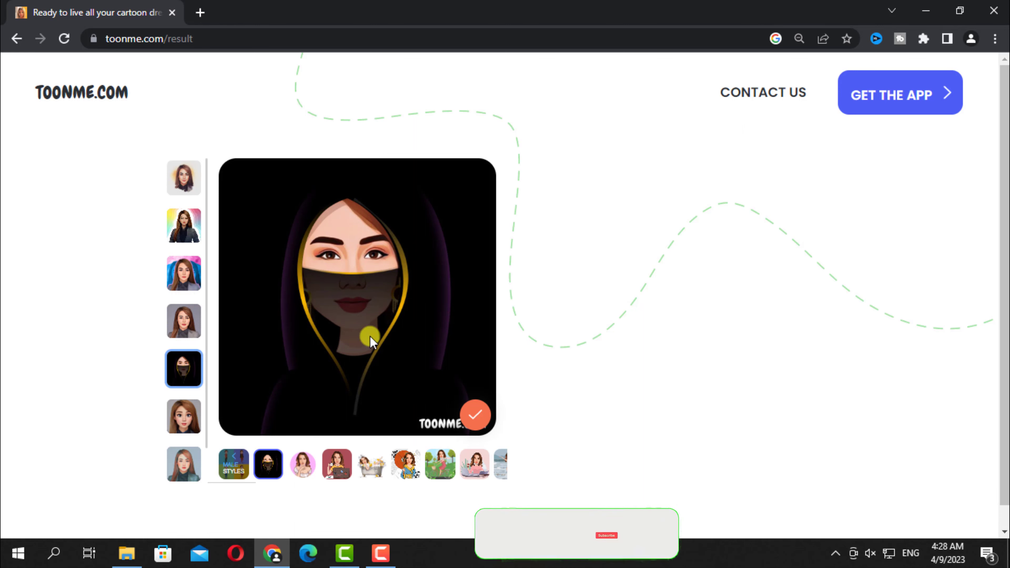
{"action": "scroll", "coordinate": [340, 470], "scroll_direction": "down", "scroll_amount": 3}
{"action": "scroll", "coordinate": [349, 466], "scroll_direction": "down", "scroll_amount": 2}
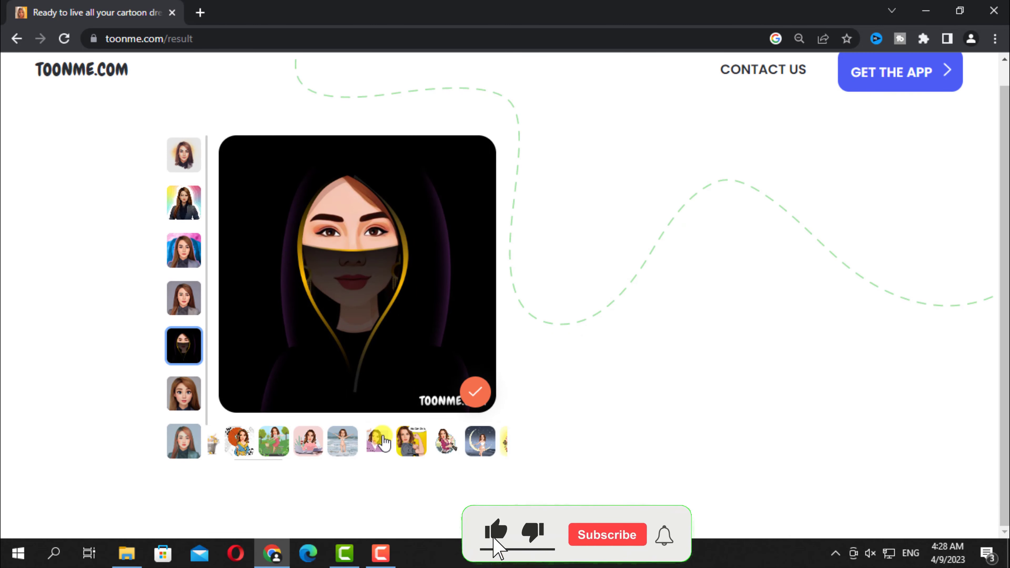
{"action": "scroll", "coordinate": [366, 458], "scroll_direction": "down", "scroll_amount": 2}
{"action": "scroll", "coordinate": [384, 441], "scroll_direction": "down", "scroll_amount": 2}
{"action": "scroll", "coordinate": [398, 441], "scroll_direction": "down", "scroll_amount": 2}
{"action": "scroll", "coordinate": [430, 442], "scroll_direction": "down", "scroll_amount": 2}
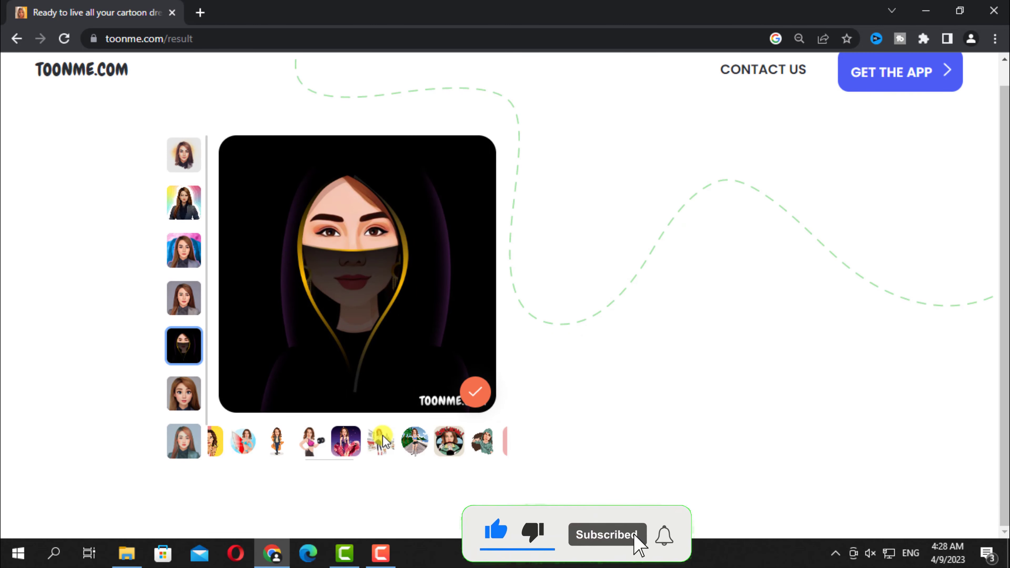
{"action": "scroll", "coordinate": [461, 442], "scroll_direction": "down", "scroll_amount": 2}
{"action": "scroll", "coordinate": [493, 441], "scroll_direction": "down", "scroll_amount": 2}
{"action": "scroll", "coordinate": [504, 441], "scroll_direction": "down", "scroll_amount": 3}
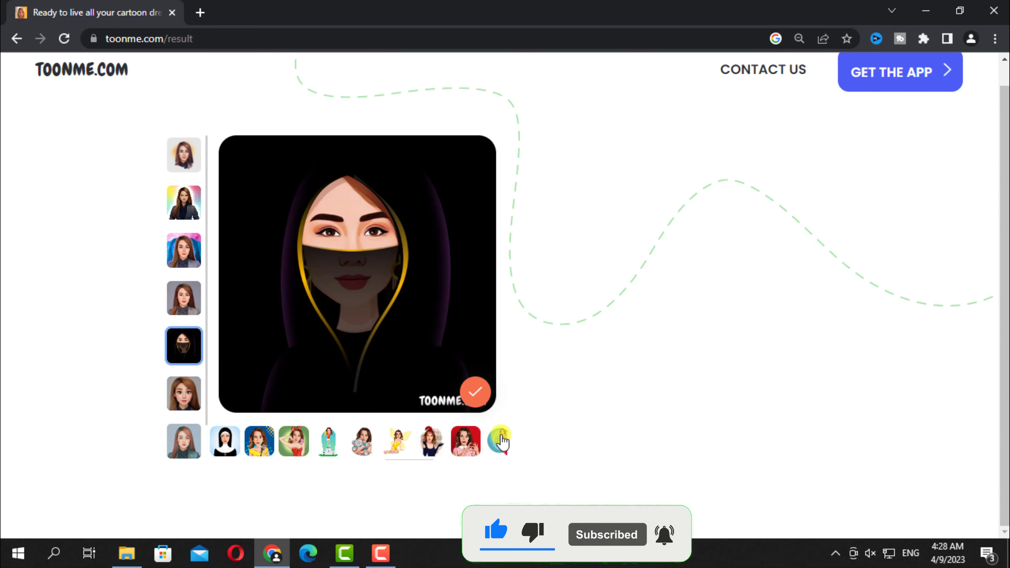
{"action": "left_click", "coordinate": [438, 443]}
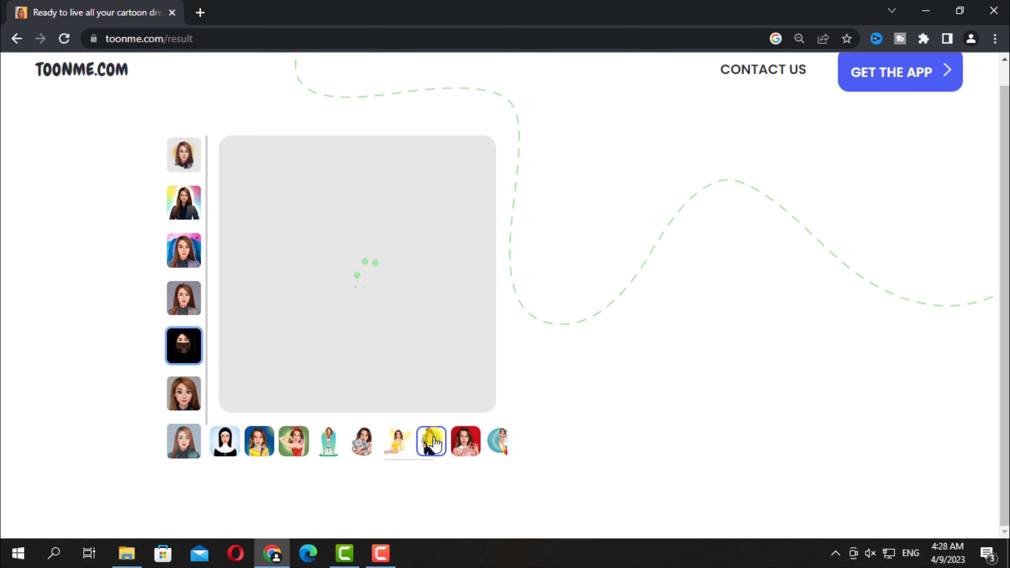
Try the mechanic, dollar-sunglasses, guitar-playing and motorcycle caricature styles.
{"action": "scroll", "coordinate": [470, 445], "scroll_direction": "down", "scroll_amount": 2}
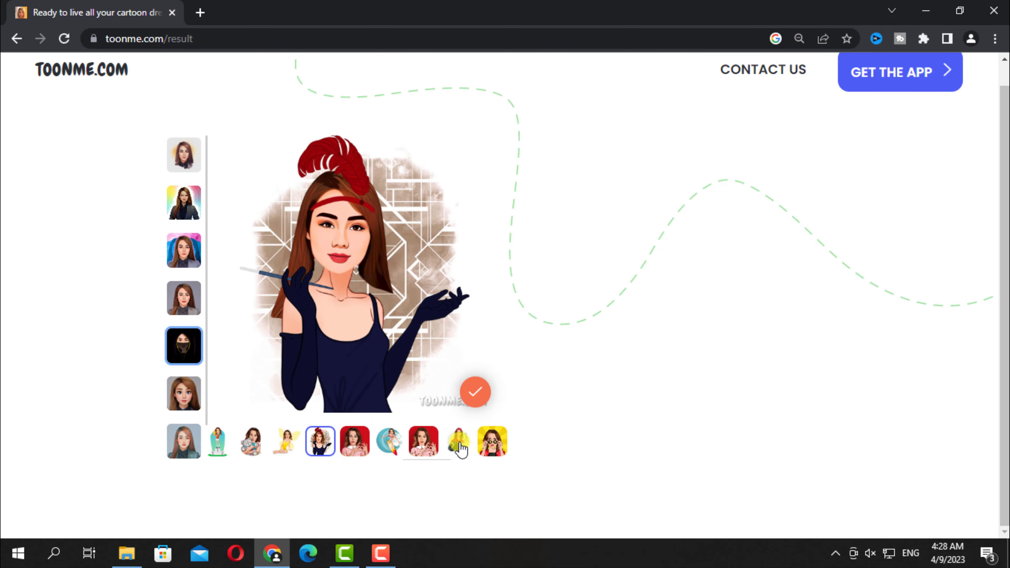
{"action": "left_click", "coordinate": [459, 443]}
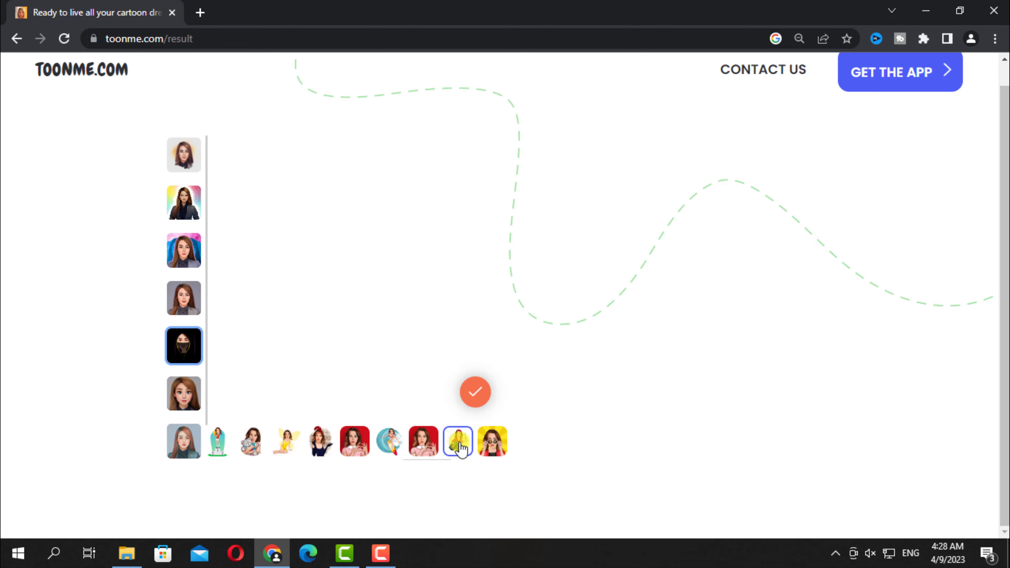
{"action": "scroll", "coordinate": [458, 446], "scroll_direction": "down", "scroll_amount": 1}
{"action": "left_click", "coordinate": [450, 445]}
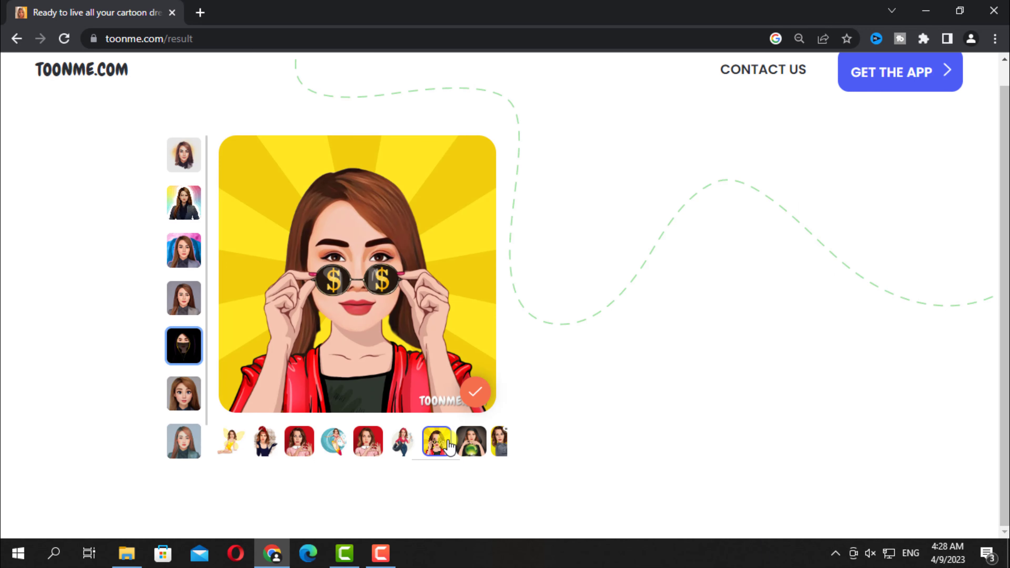
{"action": "scroll", "coordinate": [441, 446], "scroll_direction": "down", "scroll_amount": 1}
{"action": "scroll", "coordinate": [434, 446], "scroll_direction": "down", "scroll_amount": 1}
{"action": "left_click", "coordinate": [422, 447]}
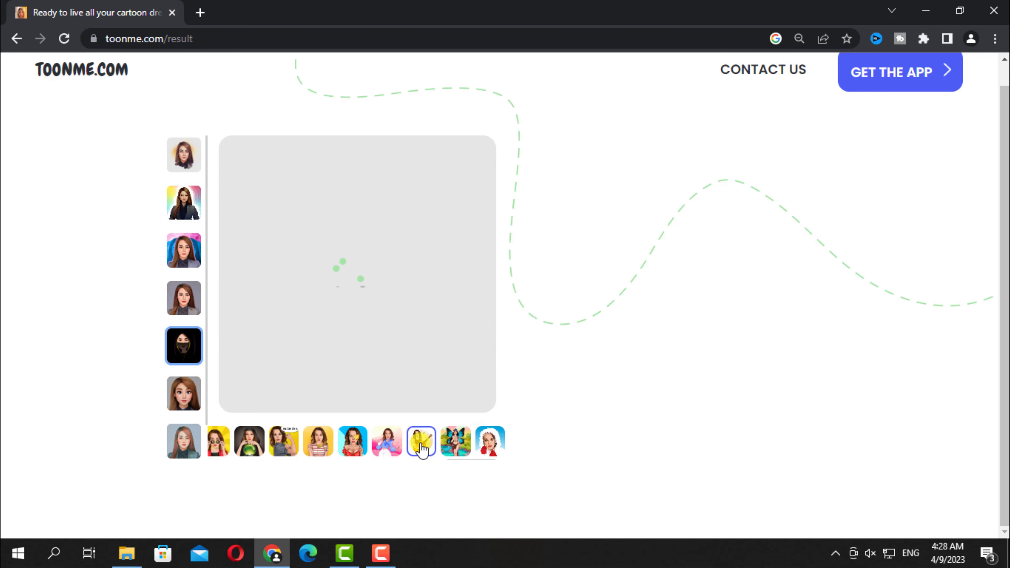
{"action": "scroll", "coordinate": [423, 453], "scroll_direction": "down", "scroll_amount": 2}
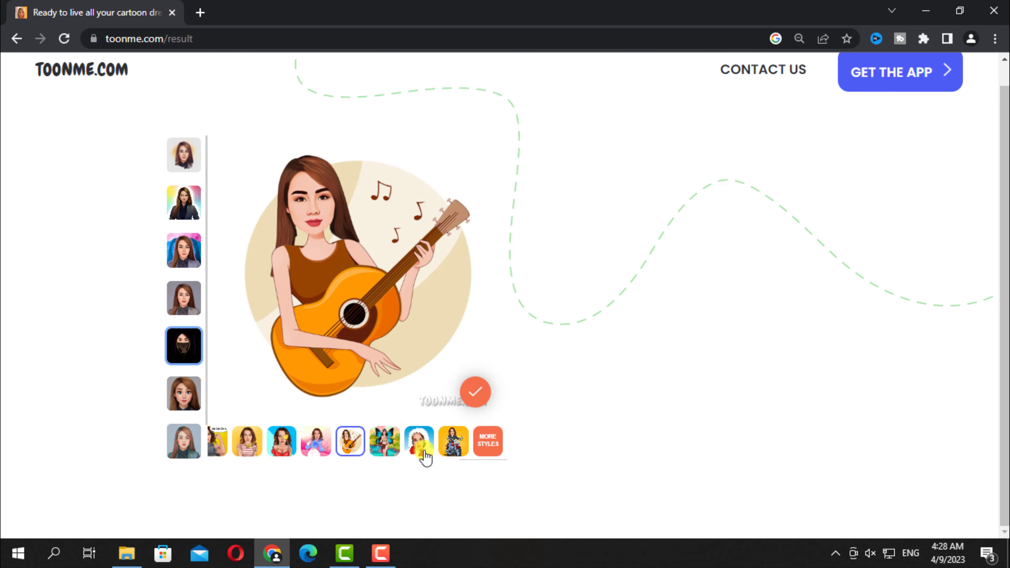
{"action": "left_click", "coordinate": [450, 448]}
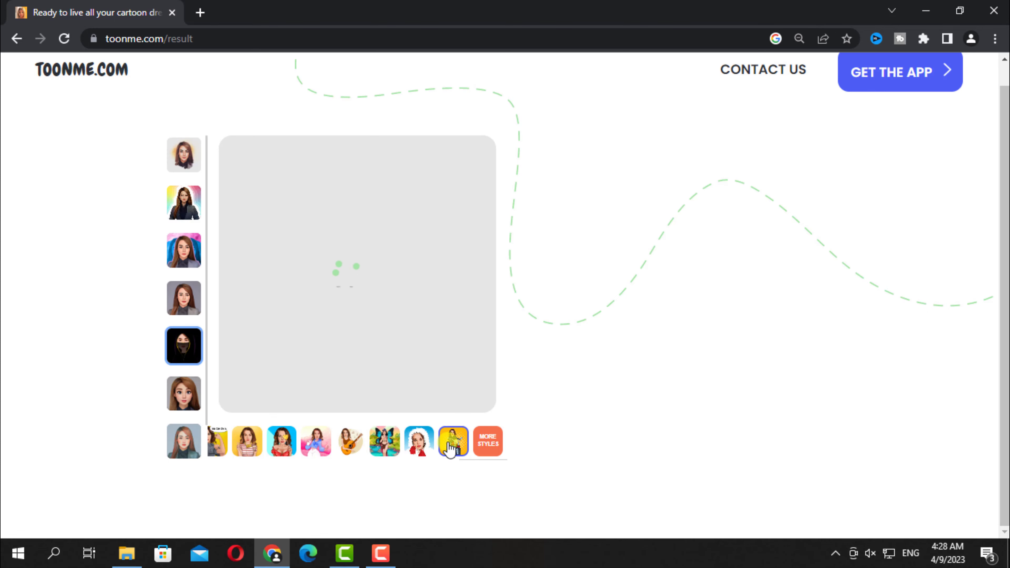
Apply the 3D cartoon face style, try another variant, then start a new photo.
{"action": "left_click", "coordinate": [184, 393]}
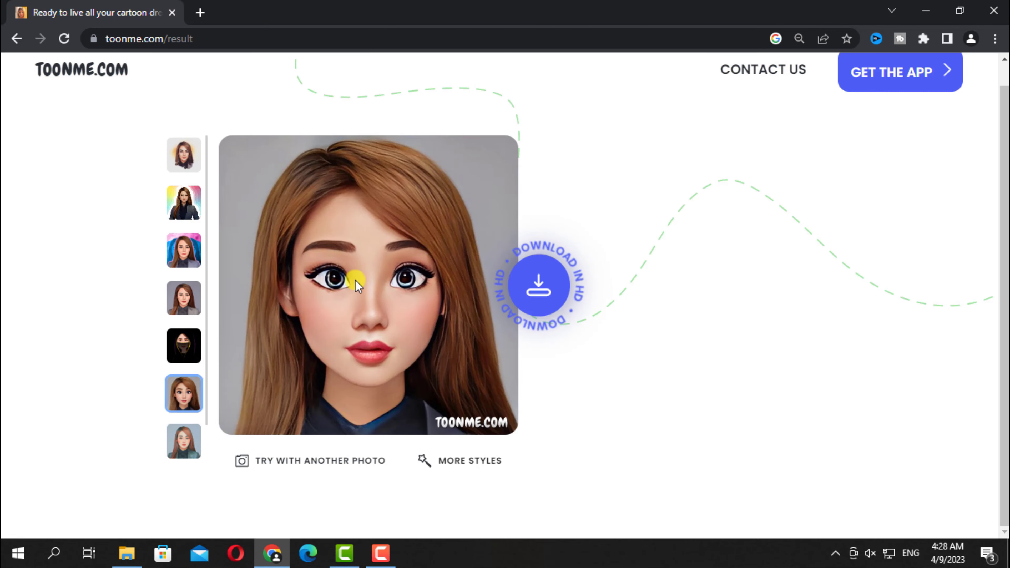
{"action": "left_click", "coordinate": [457, 461]}
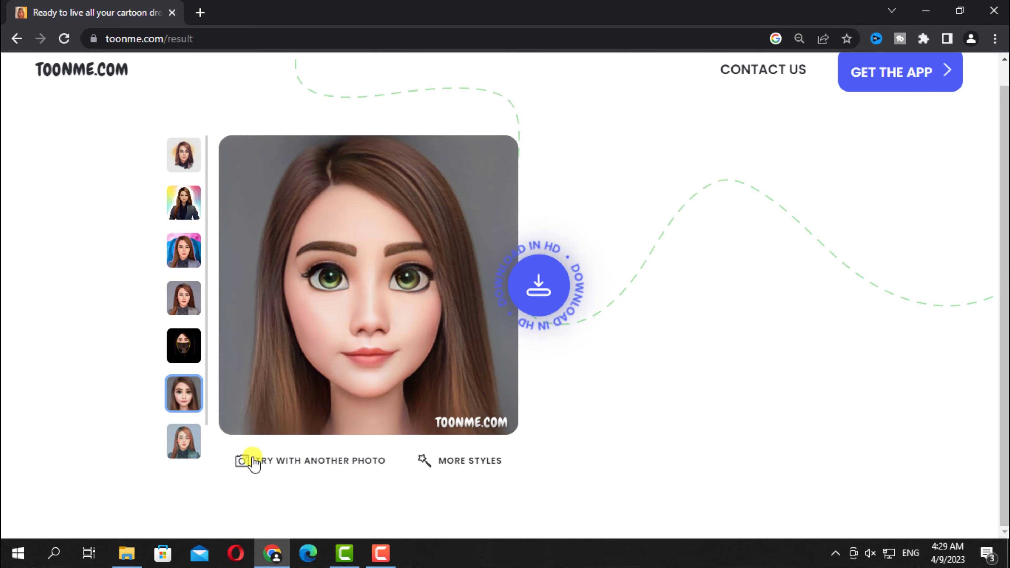
{"action": "left_click", "coordinate": [362, 462]}
Upload the red-dress photo and try the Alice, saree and butterfly caricature styles.
{"action": "left_click", "coordinate": [444, 417]}
{"action": "left_click", "coordinate": [874, 513]}
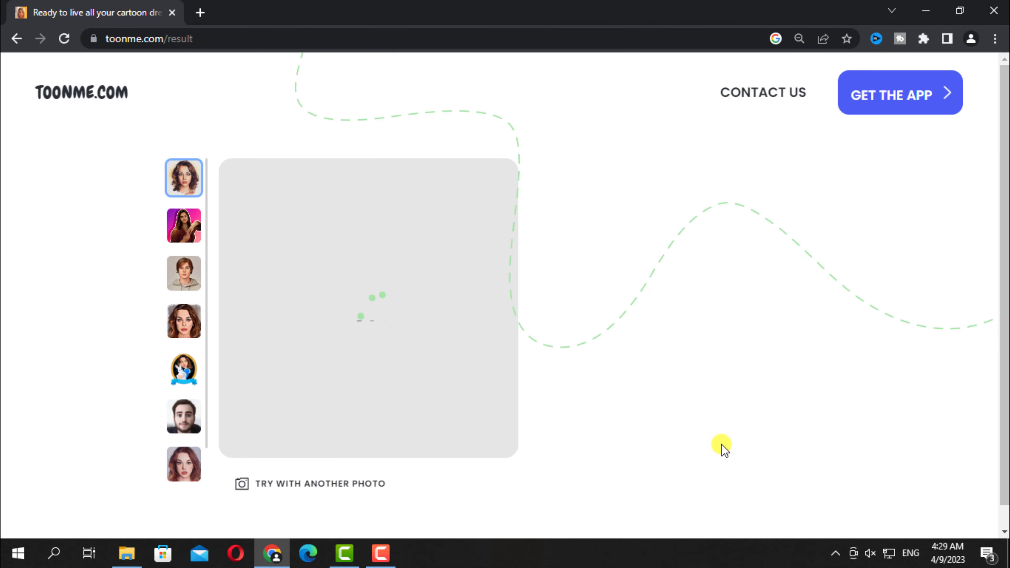
{"action": "left_click", "coordinate": [183, 370]}
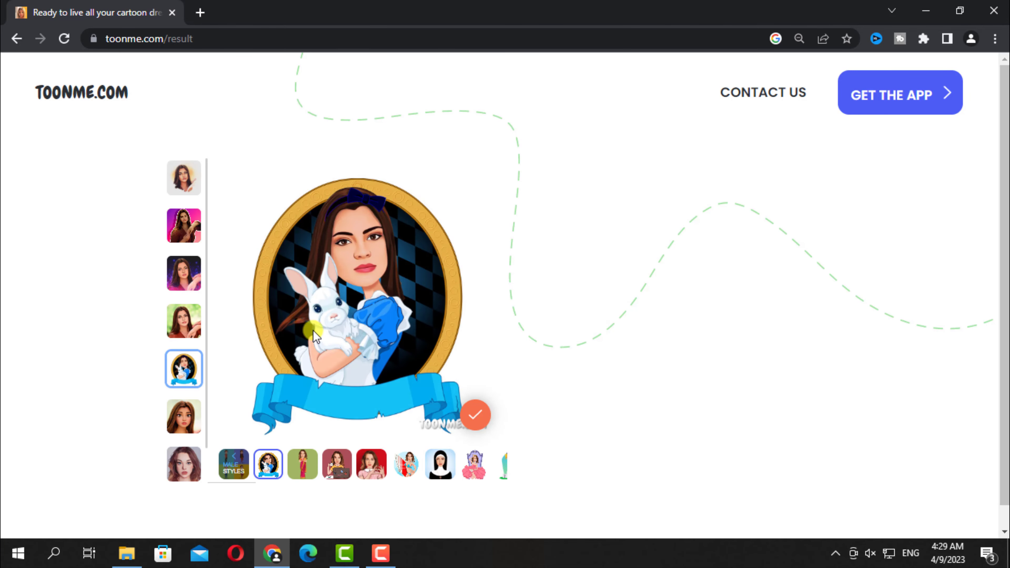
{"action": "left_click", "coordinate": [302, 446]}
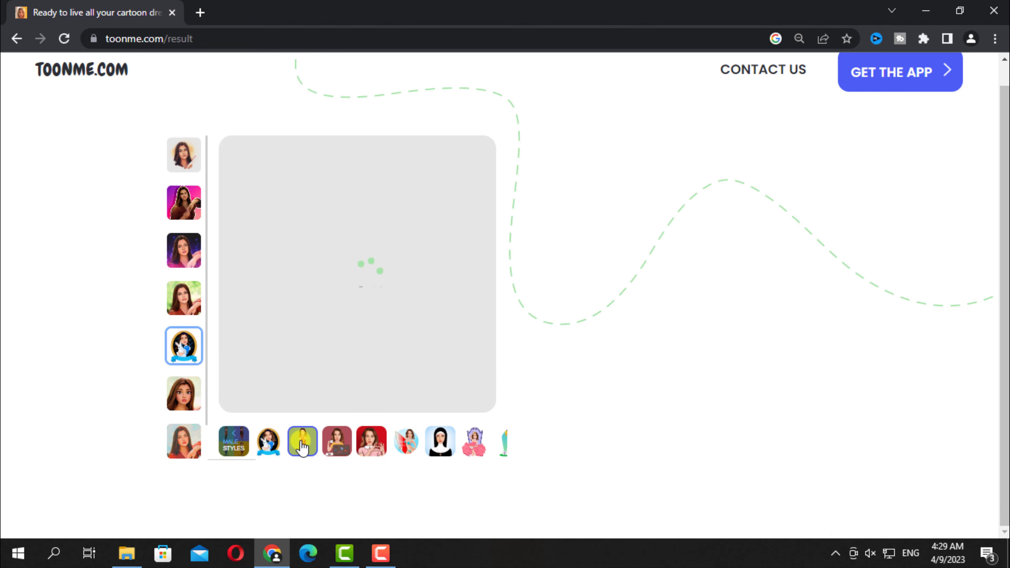
{"action": "scroll", "coordinate": [357, 441], "scroll_direction": "down", "scroll_amount": 5}
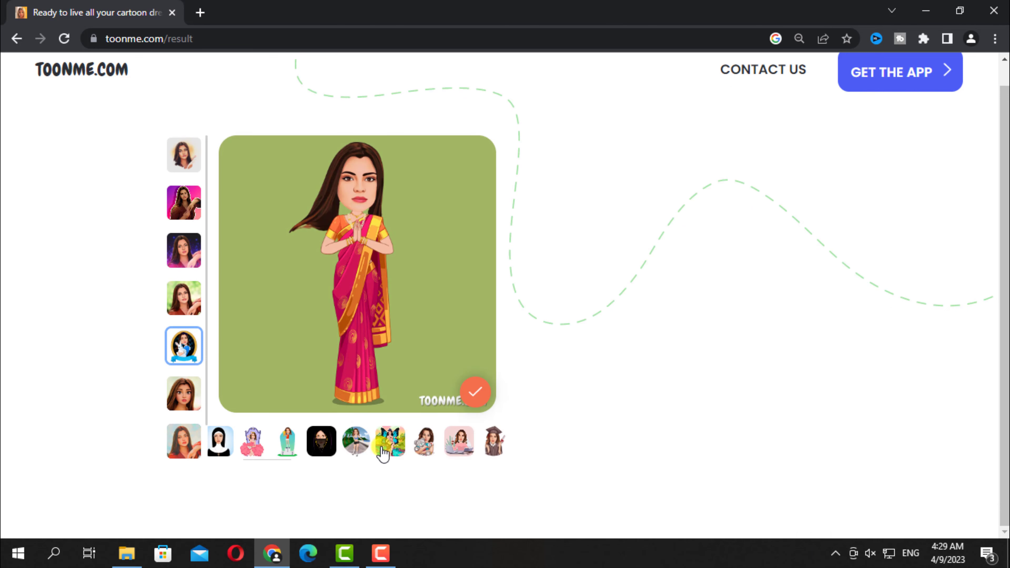
{"action": "left_click_drag", "start_coordinate": [383, 453], "coordinate": [271, 446]}
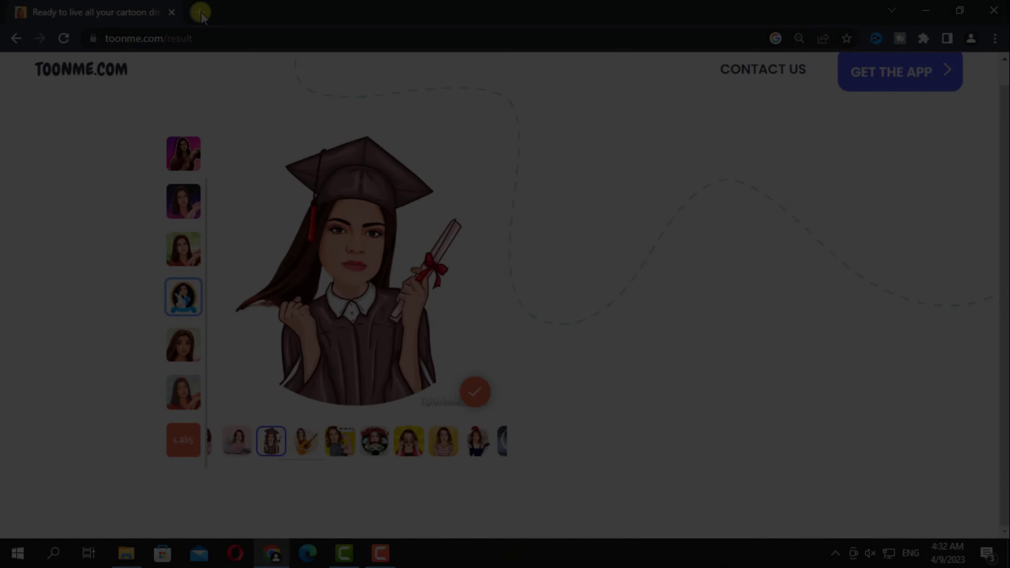
In a new tab, search Google for 'imagetocartoon' and open imagetocartoon.com.
{"action": "left_click", "coordinate": [198, 12]}
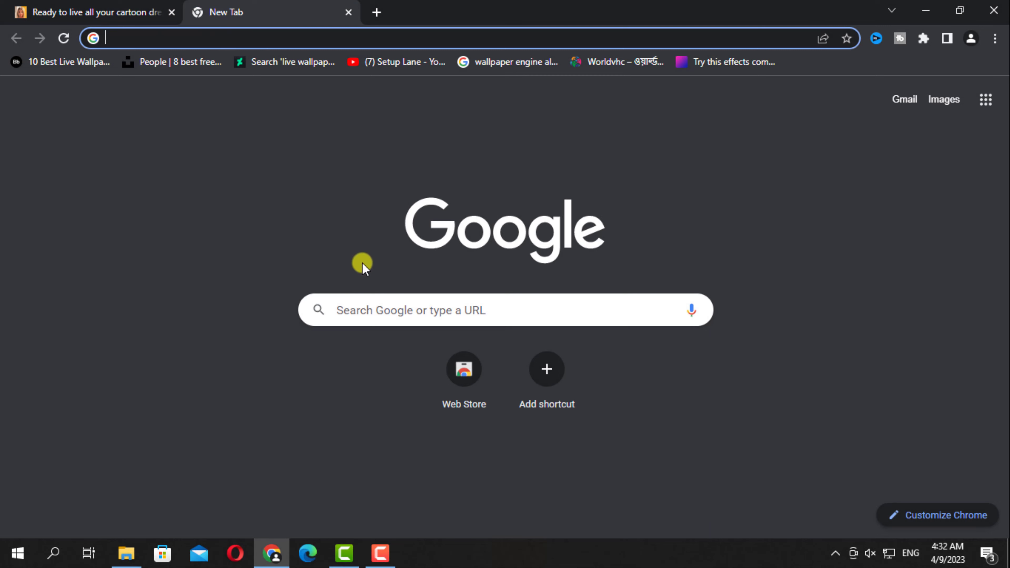
{"action": "left_click", "coordinate": [362, 309]}
{"action": "type", "text": "imagetocartoon"}
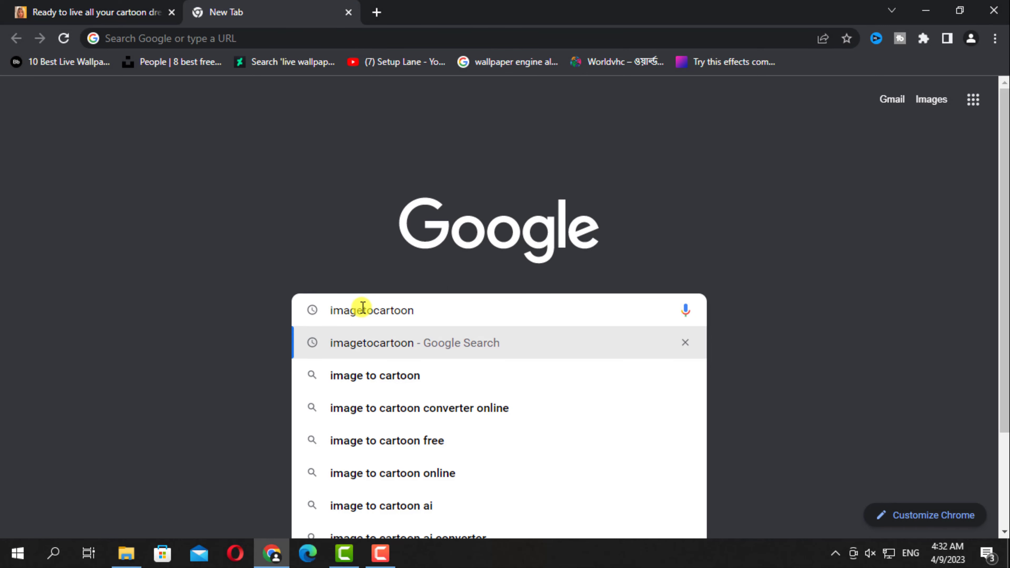
{"action": "key", "text": "Return"}
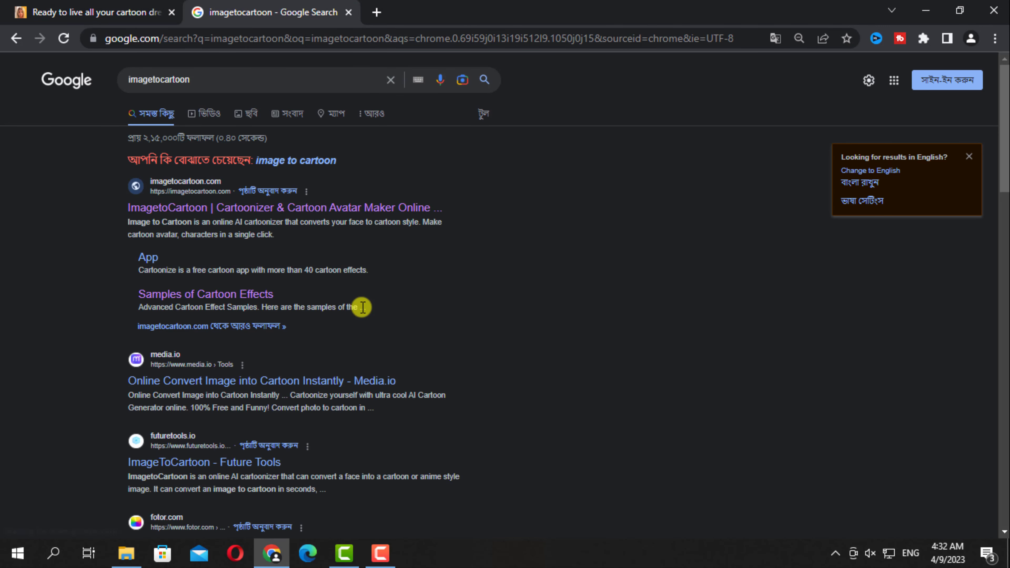
{"action": "left_click", "coordinate": [218, 184]}
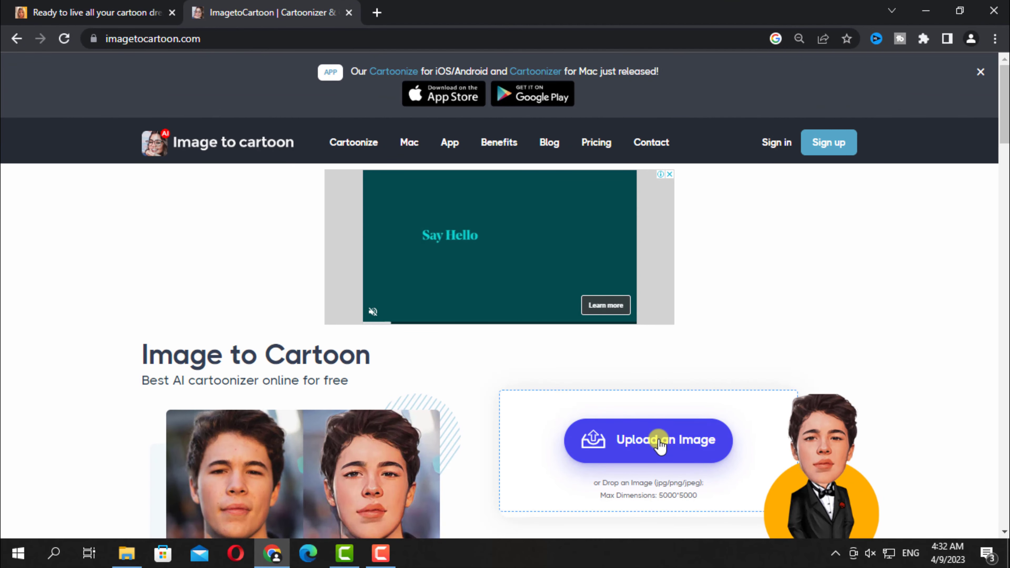
Upload the grey-suit portrait from Downloads to ImagetoCartoon and choose Female.
{"action": "left_click", "coordinate": [653, 433]}
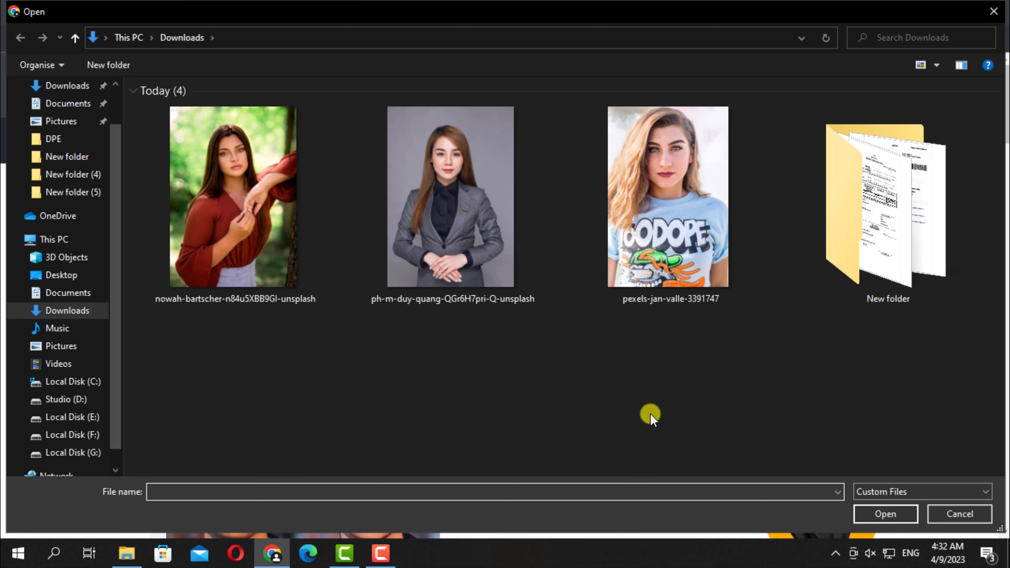
{"action": "left_click", "coordinate": [468, 225]}
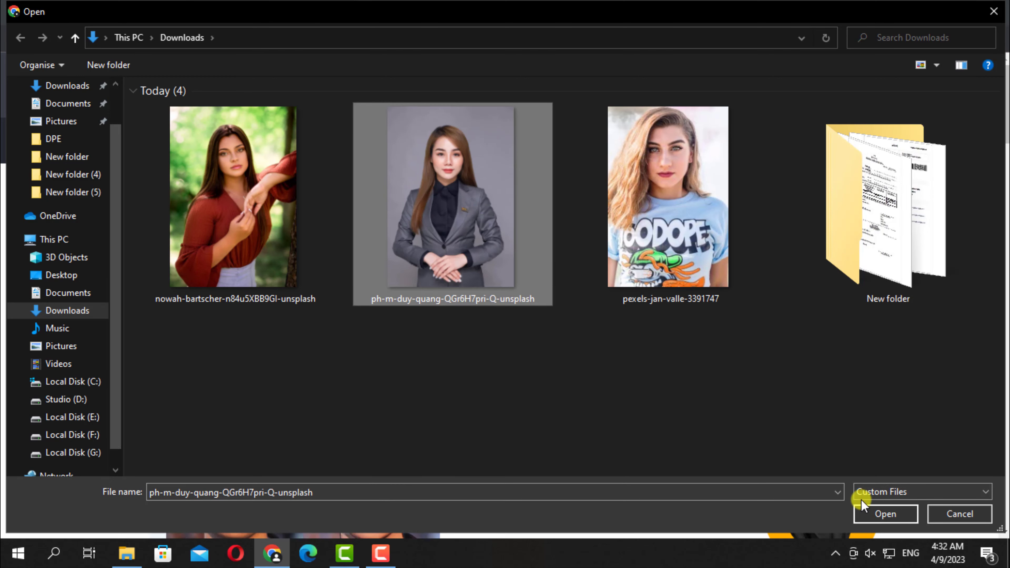
{"action": "left_click", "coordinate": [876, 514]}
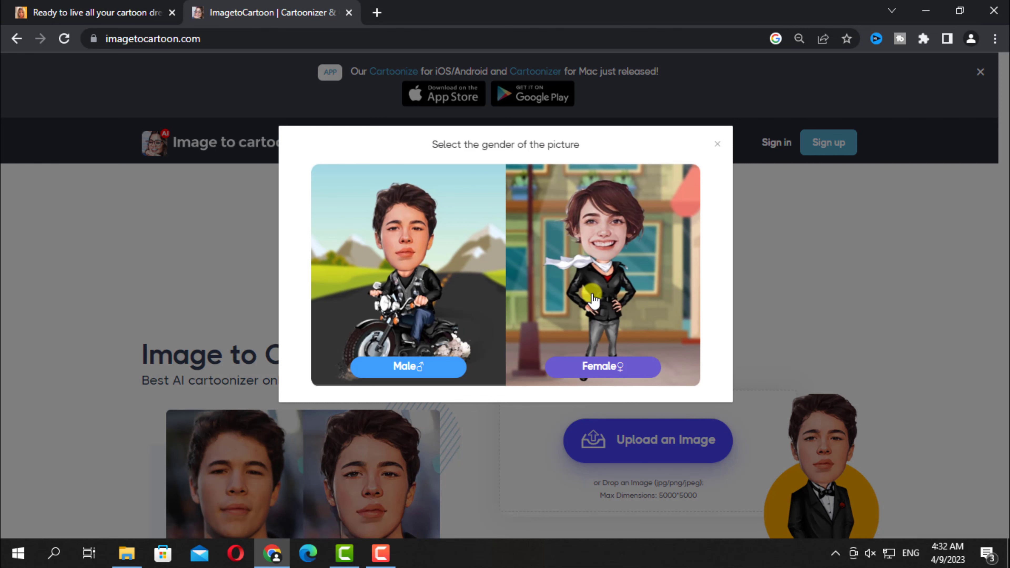
{"action": "left_click", "coordinate": [612, 367]}
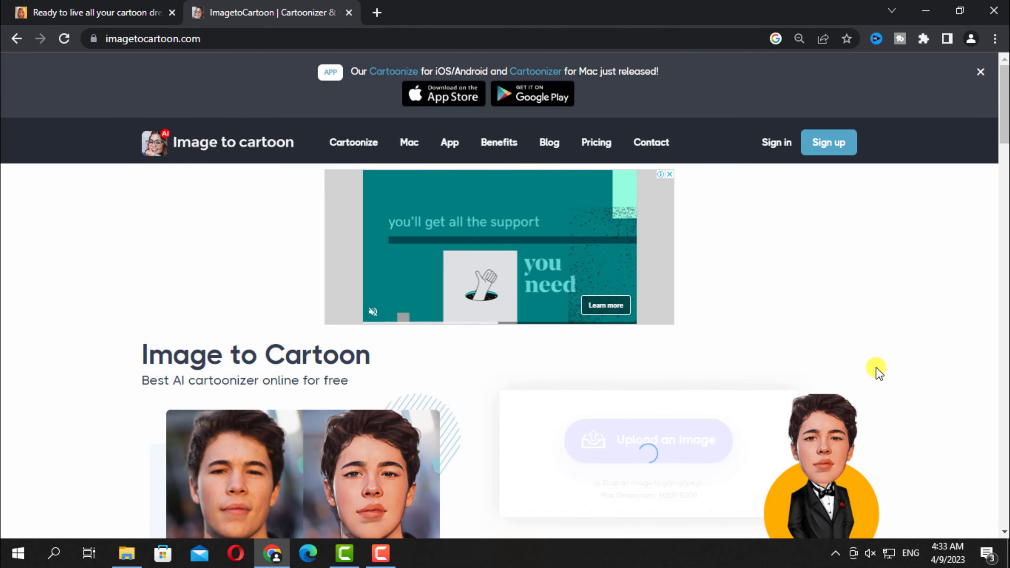
{"action": "scroll", "coordinate": [876, 367], "scroll_direction": "down", "scroll_amount": 5}
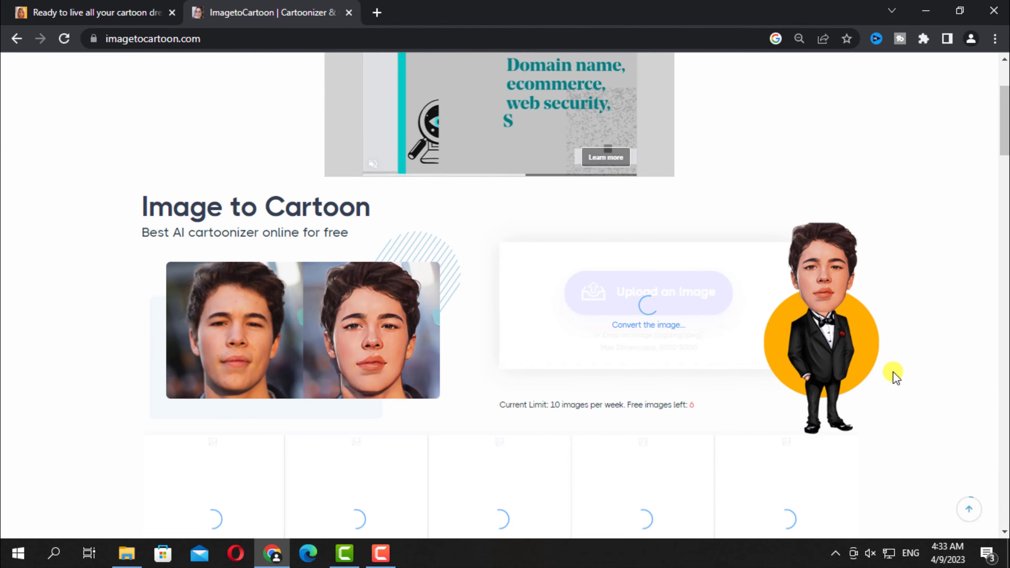
{"action": "scroll", "coordinate": [894, 378], "scroll_direction": "down", "scroll_amount": 5}
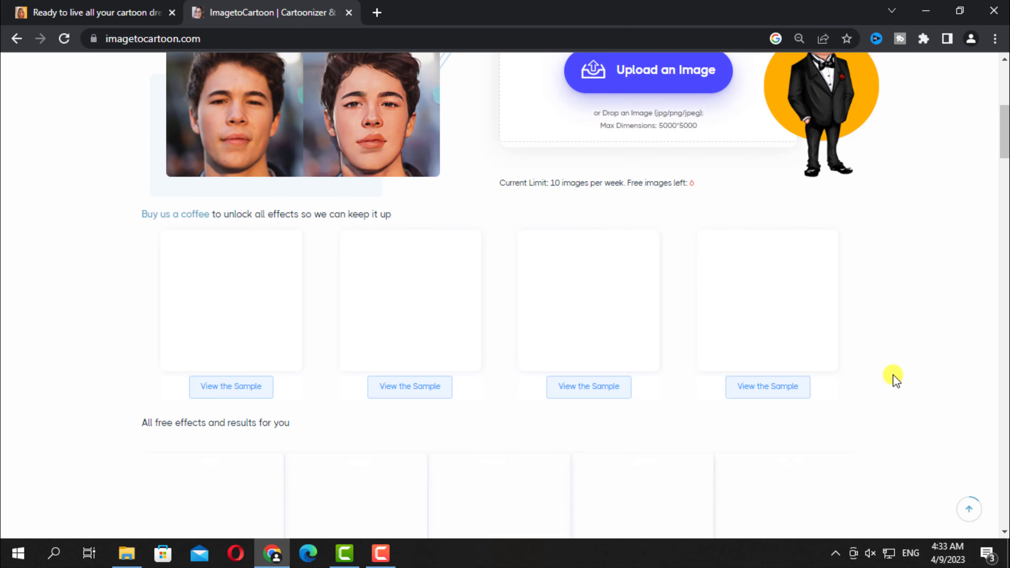
{"action": "scroll", "coordinate": [894, 379], "scroll_direction": "down", "scroll_amount": 5}
{"action": "scroll", "coordinate": [894, 381], "scroll_direction": "down", "scroll_amount": 2}
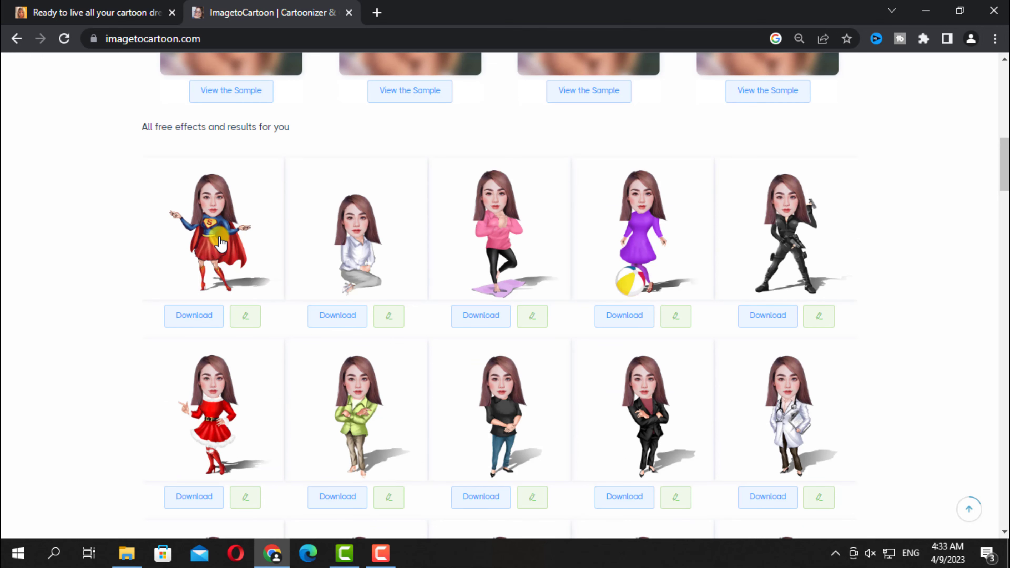
{"action": "left_click", "coordinate": [221, 243]}
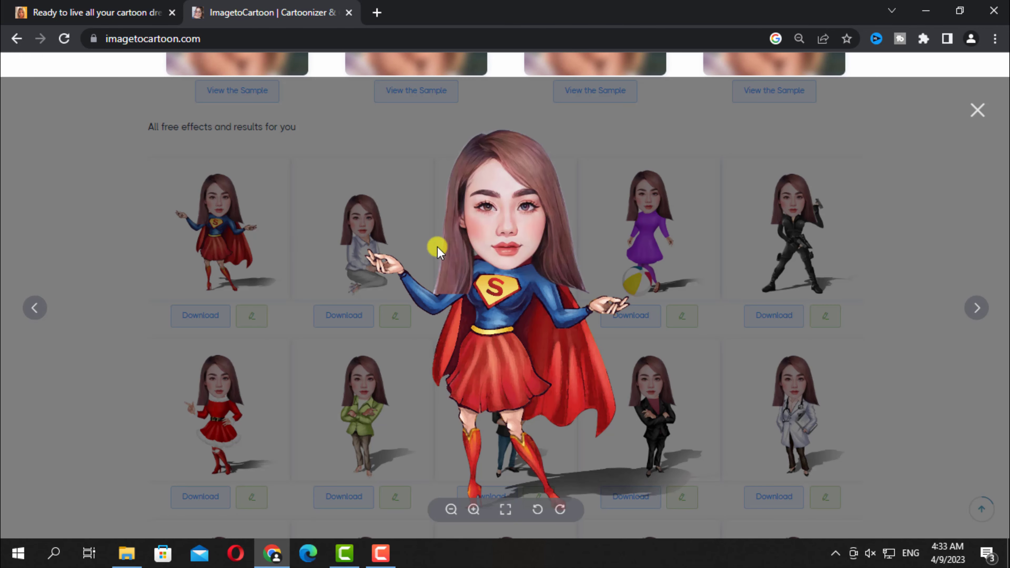
{"action": "left_click", "coordinate": [973, 108]}
{"action": "left_click", "coordinate": [791, 232]}
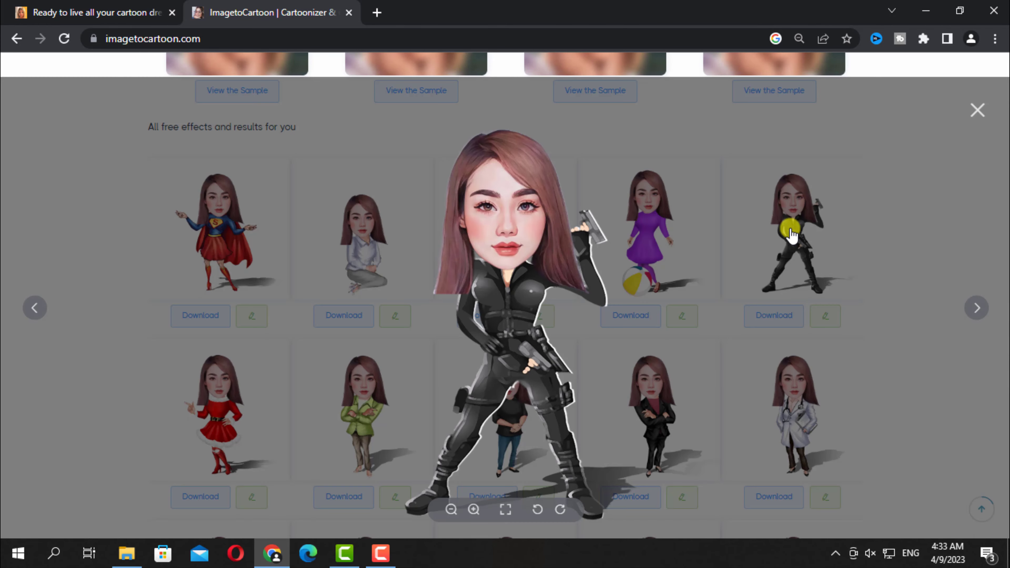
{"action": "left_click", "coordinate": [976, 110]}
{"action": "scroll", "coordinate": [721, 235], "scroll_direction": "down", "scroll_amount": 2}
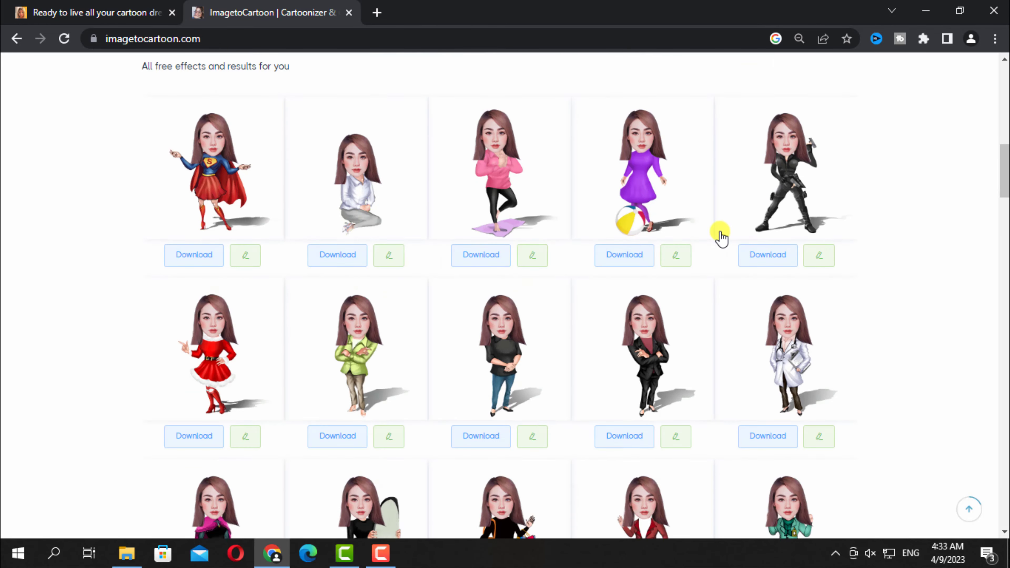
{"action": "scroll", "coordinate": [709, 243], "scroll_direction": "down", "scroll_amount": 2}
{"action": "scroll", "coordinate": [787, 209], "scroll_direction": "down", "scroll_amount": 2}
{"action": "left_click", "coordinate": [787, 209]}
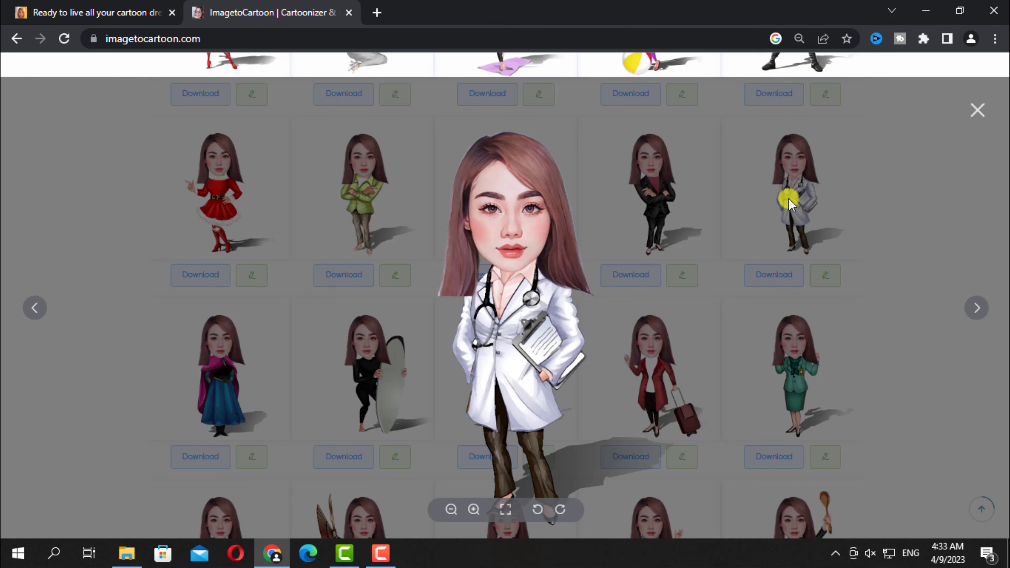
{"action": "left_click", "coordinate": [976, 113]}
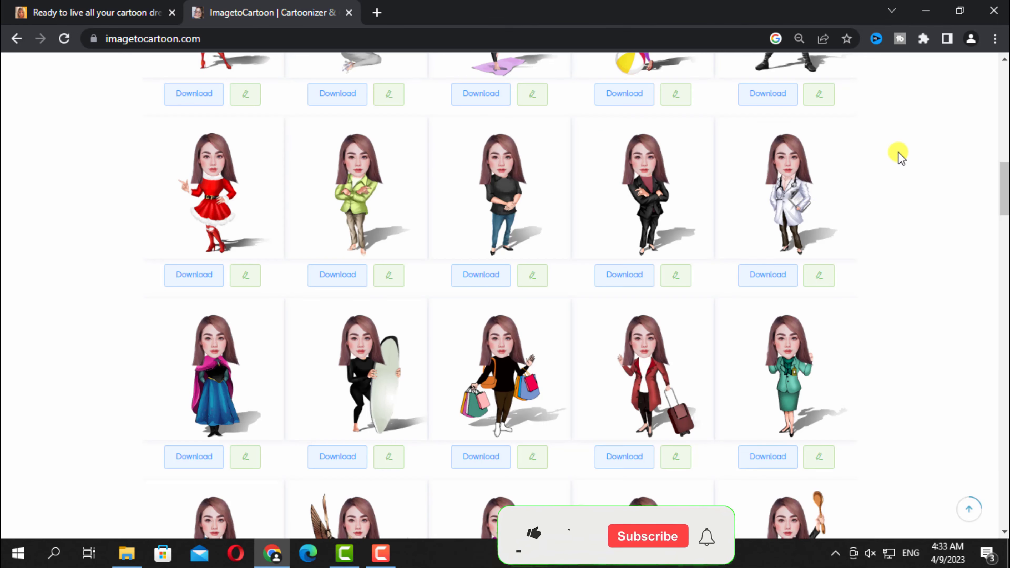
{"action": "scroll", "coordinate": [750, 266], "scroll_direction": "down", "scroll_amount": 1}
{"action": "scroll", "coordinate": [636, 285], "scroll_direction": "down", "scroll_amount": 2}
{"action": "scroll", "coordinate": [609, 280], "scroll_direction": "down", "scroll_amount": 1}
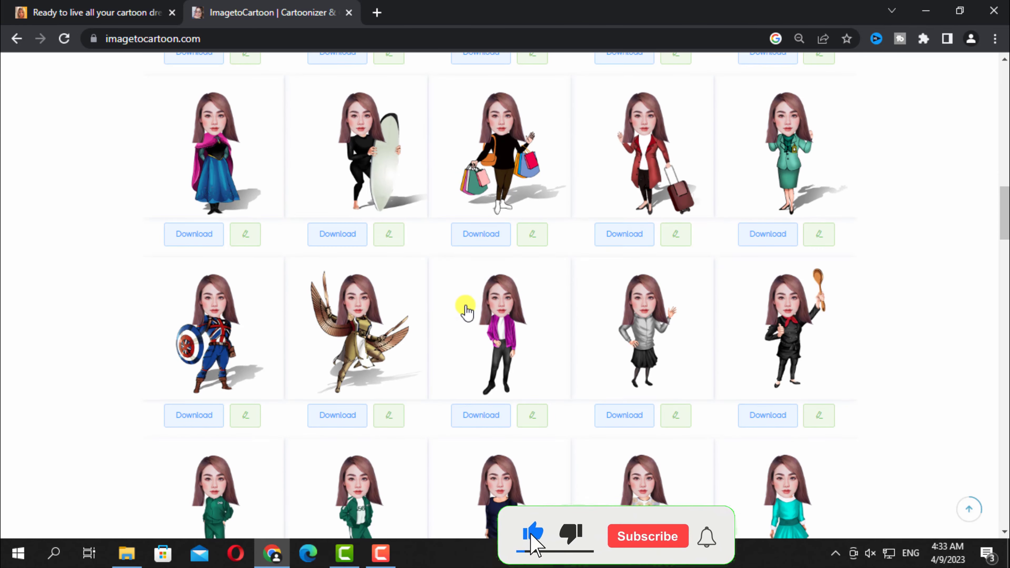
{"action": "scroll", "coordinate": [462, 309], "scroll_direction": "down", "scroll_amount": 2}
{"action": "scroll", "coordinate": [462, 309], "scroll_direction": "down", "scroll_amount": 2}
{"action": "left_click", "coordinate": [650, 236]}
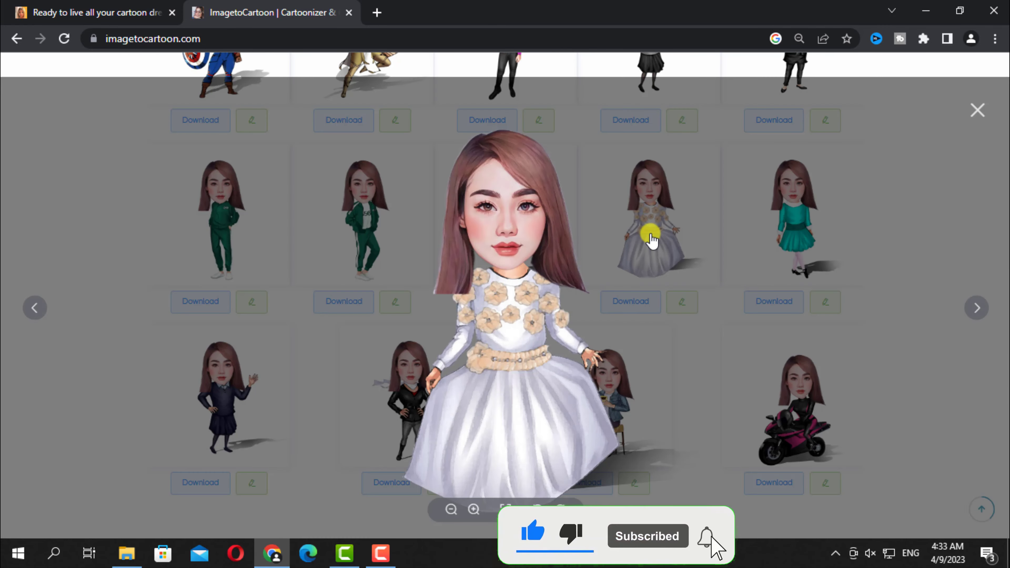
{"action": "left_click", "coordinate": [975, 109]}
{"action": "scroll", "coordinate": [855, 222], "scroll_direction": "down", "scroll_amount": 3}
{"action": "left_click", "coordinate": [775, 271]}
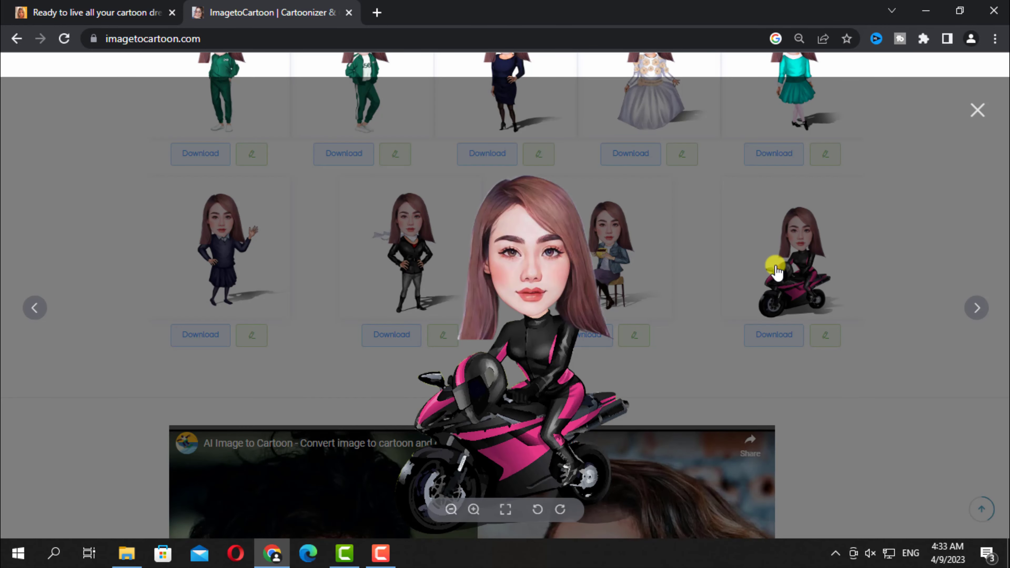
{"action": "left_click", "coordinate": [977, 112]}
{"action": "left_click", "coordinate": [619, 263]}
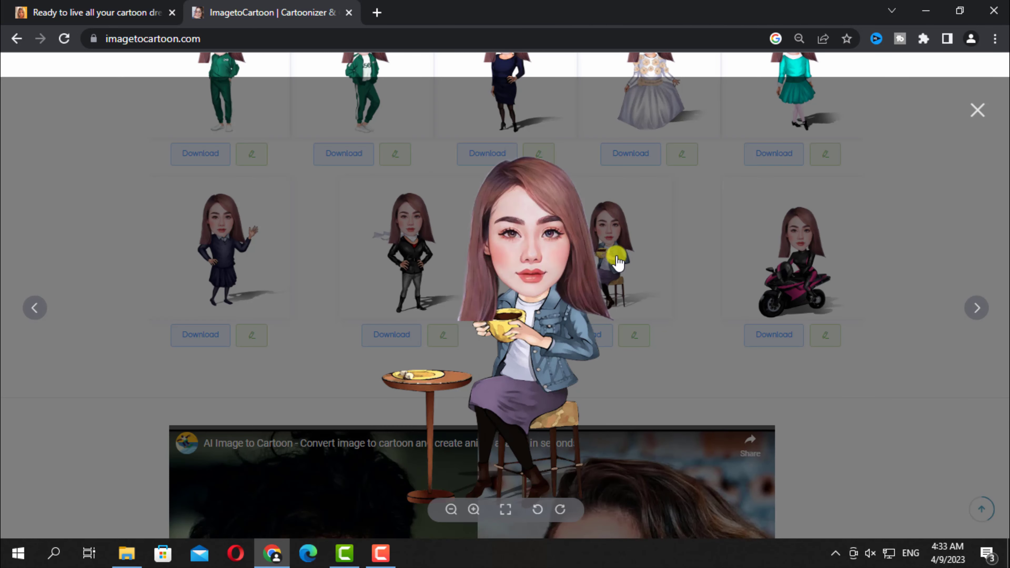
{"action": "left_click", "coordinate": [977, 108]}
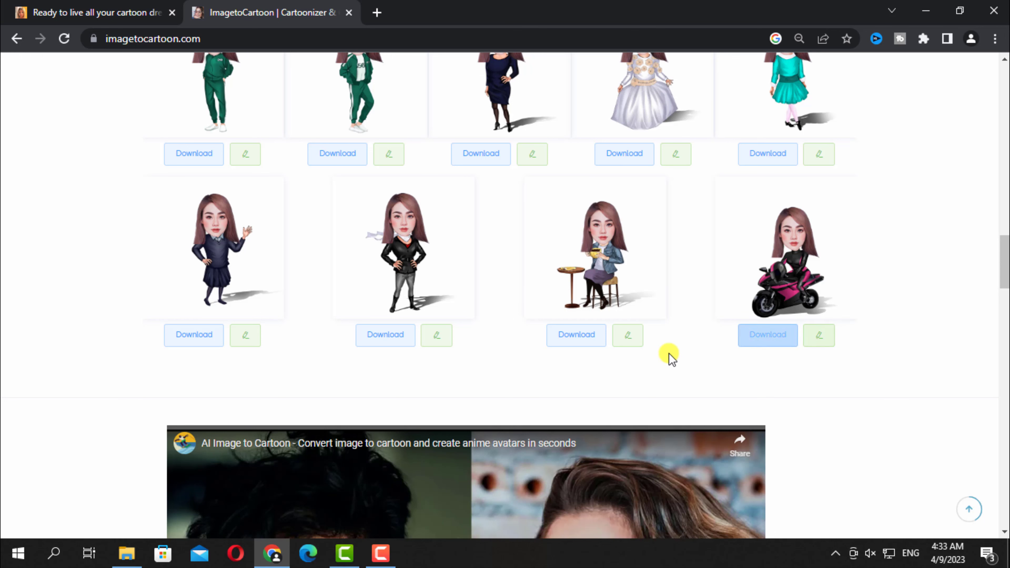
Try tree, street, brick, mountain and storefront backgrounds on the coffee cartoon, settling on purple stage.
{"action": "left_click", "coordinate": [627, 336]}
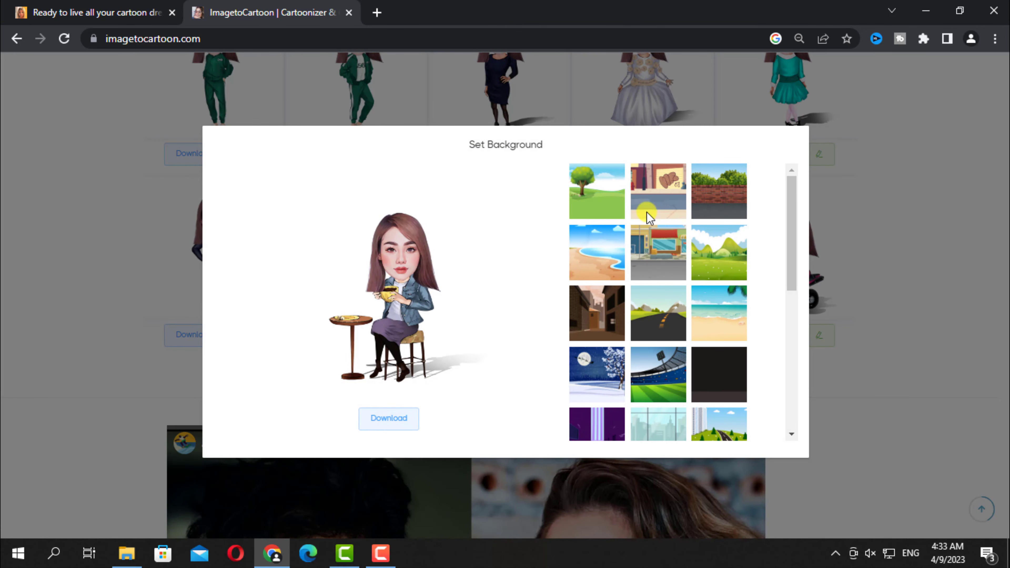
{"action": "left_click", "coordinate": [622, 208]}
{"action": "left_click", "coordinate": [681, 198]}
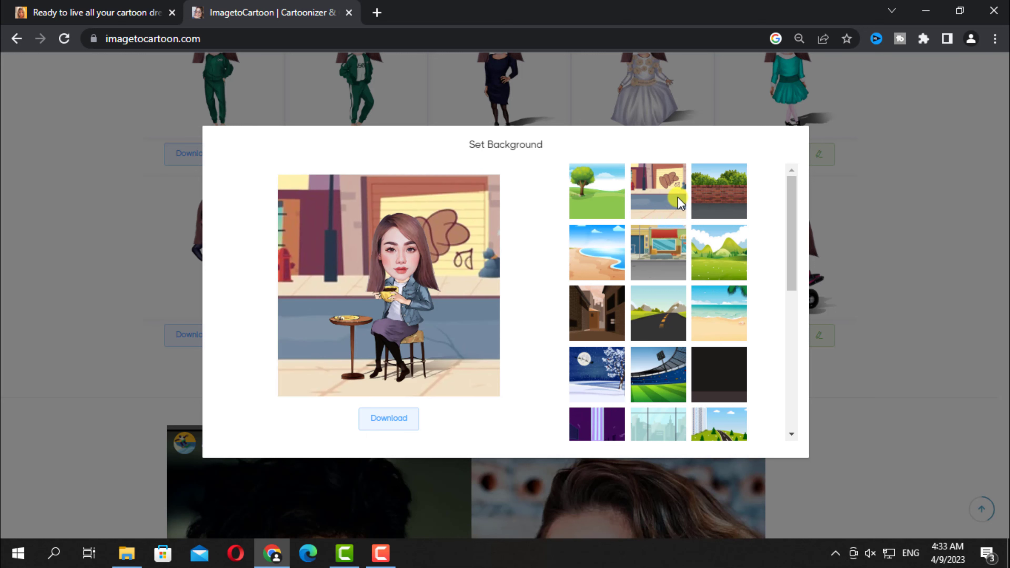
{"action": "left_click", "coordinate": [718, 199]}
{"action": "left_click", "coordinate": [722, 265]}
{"action": "left_click", "coordinate": [640, 266]}
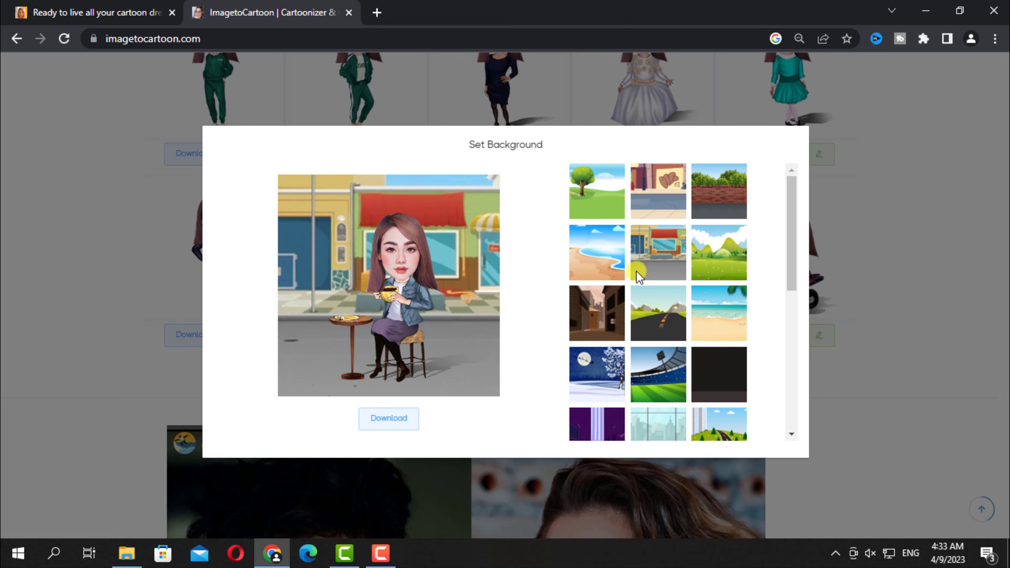
{"action": "left_click", "coordinate": [609, 298]}
{"action": "scroll", "coordinate": [650, 308], "scroll_direction": "down", "scroll_amount": 3}
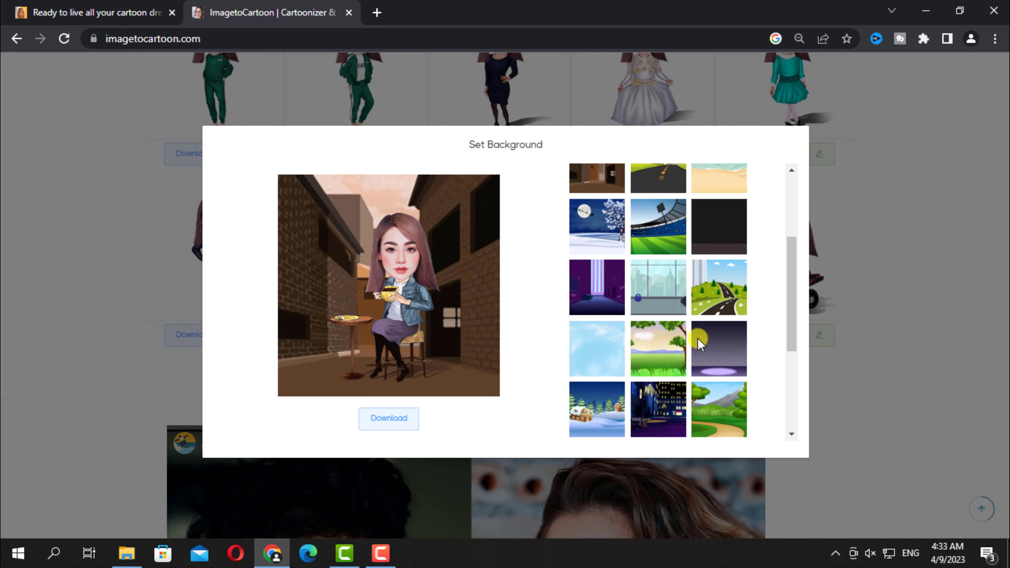
{"action": "left_click", "coordinate": [701, 345]}
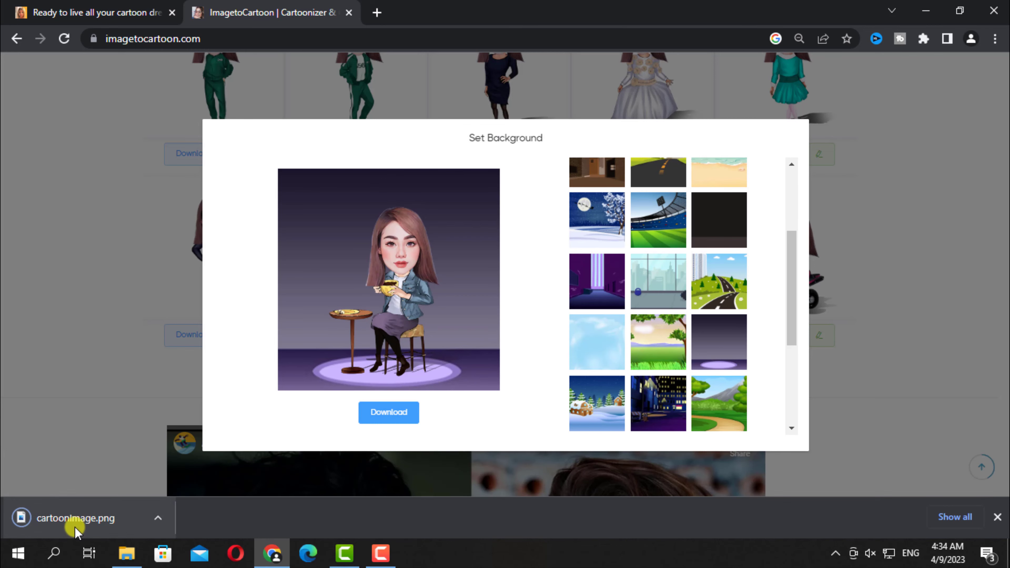
{"action": "right_click", "coordinate": [75, 522]}
Show cartoonImage.png in Downloads, preview it full-size, and close the preview.
{"action": "left_click", "coordinate": [105, 489]}
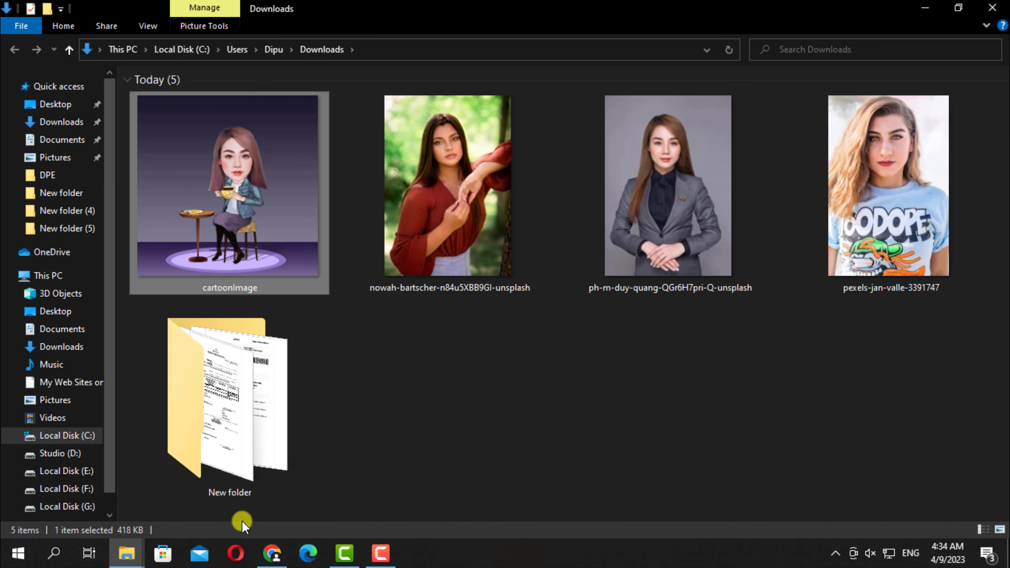
{"action": "double_click", "coordinate": [273, 209]}
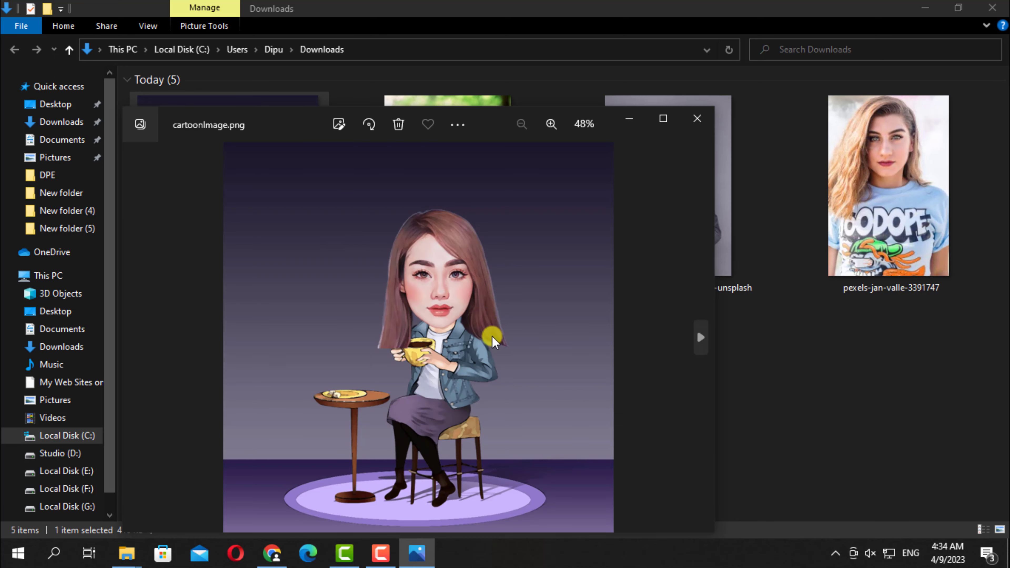
{"action": "left_click", "coordinate": [690, 122]}
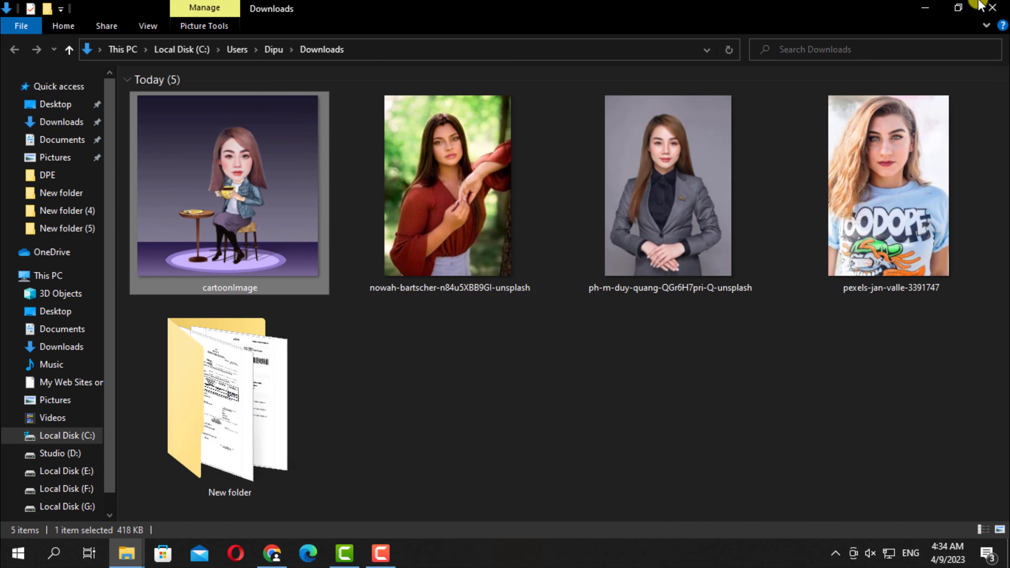
Preview and download the white-gown cartoon, then show the file in the Downloads folder.
{"action": "left_click", "coordinate": [927, 8]}
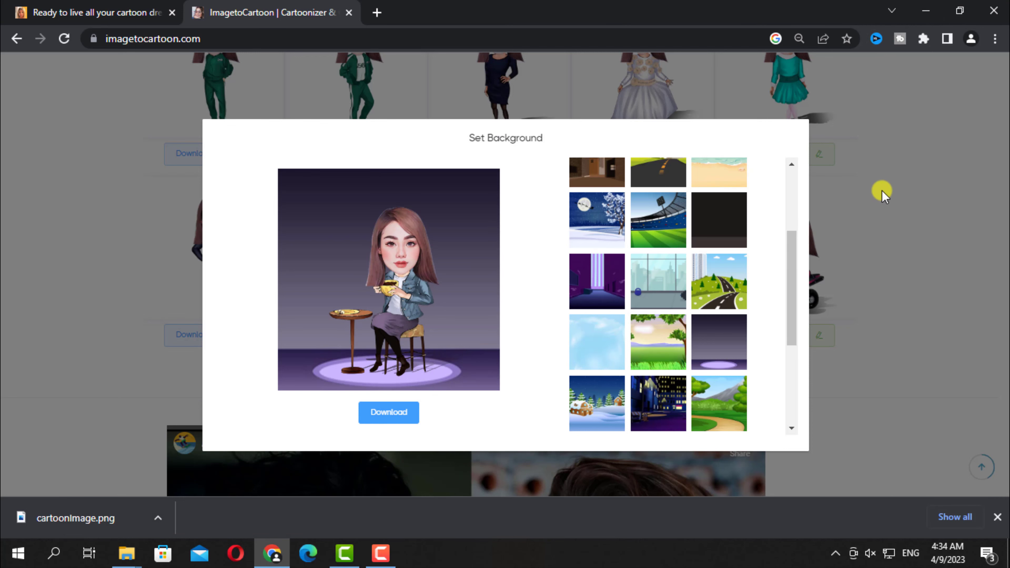
{"action": "left_click", "coordinate": [881, 190]}
{"action": "scroll", "coordinate": [852, 219], "scroll_direction": "up", "scroll_amount": 3}
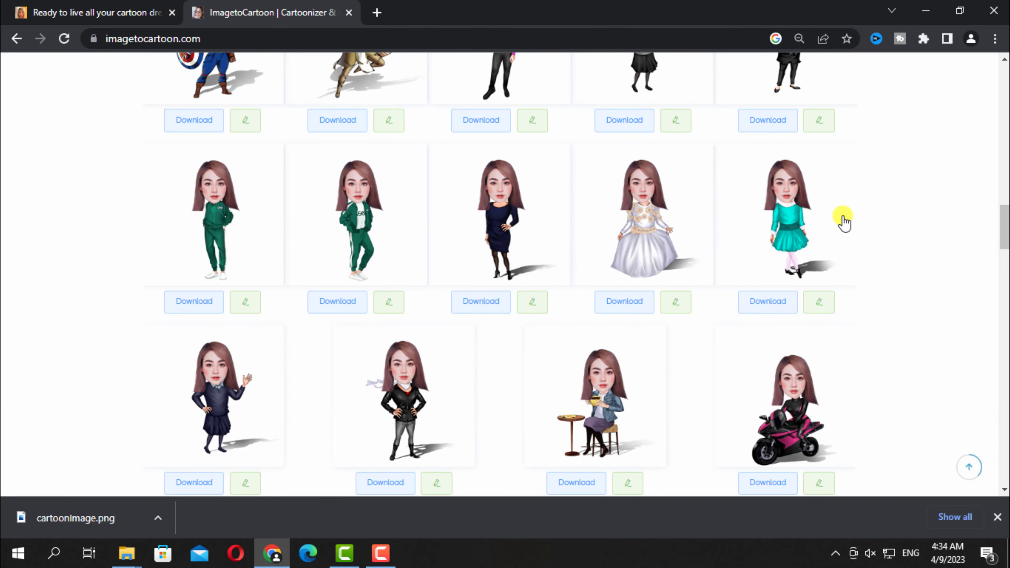
{"action": "left_click", "coordinate": [624, 222]}
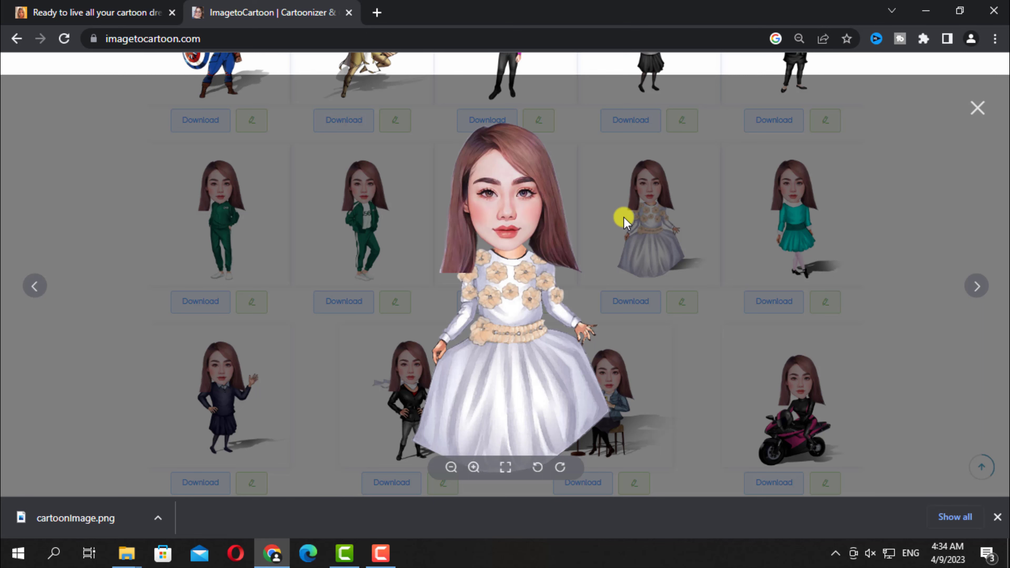
{"action": "left_click", "coordinate": [976, 106]}
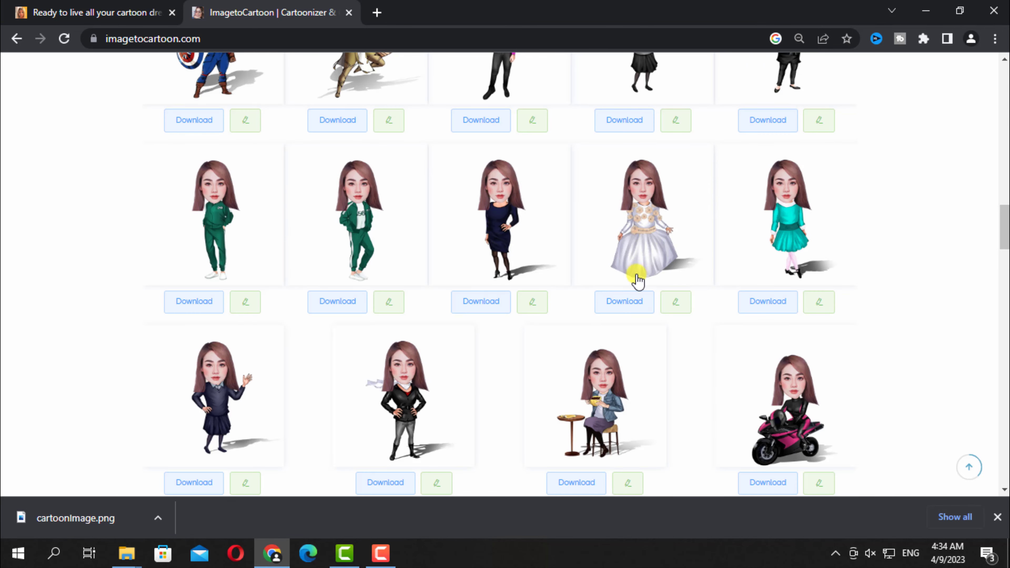
{"action": "left_click", "coordinate": [625, 301]}
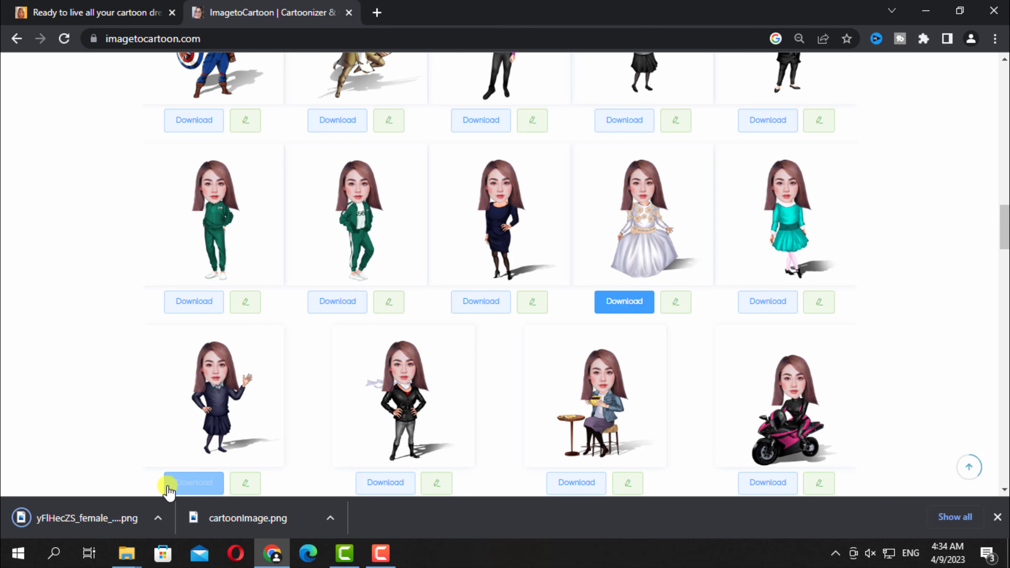
{"action": "right_click", "coordinate": [75, 521]}
{"action": "left_click", "coordinate": [108, 481]}
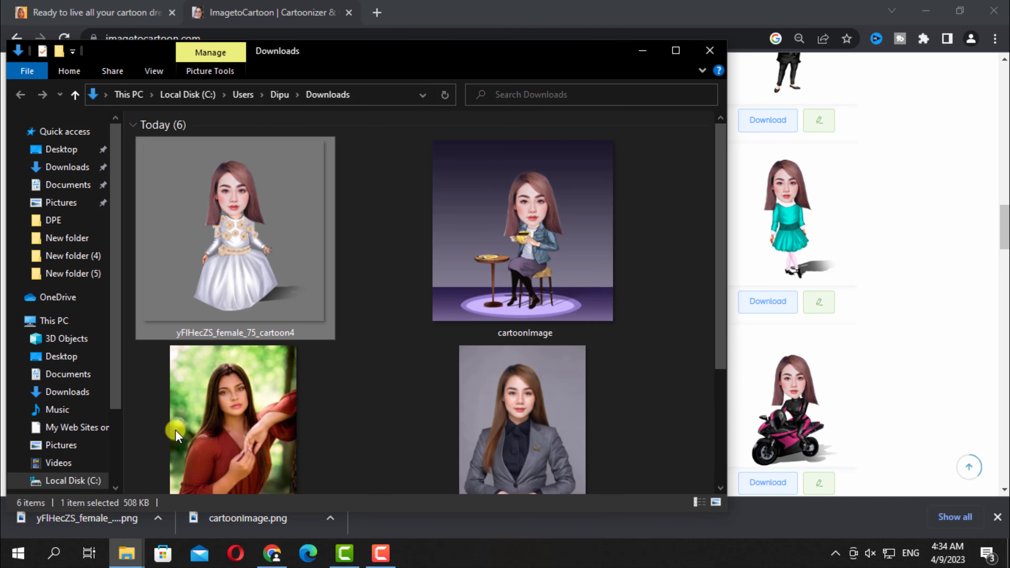
{"action": "mouse_move", "coordinate": [235, 229]}
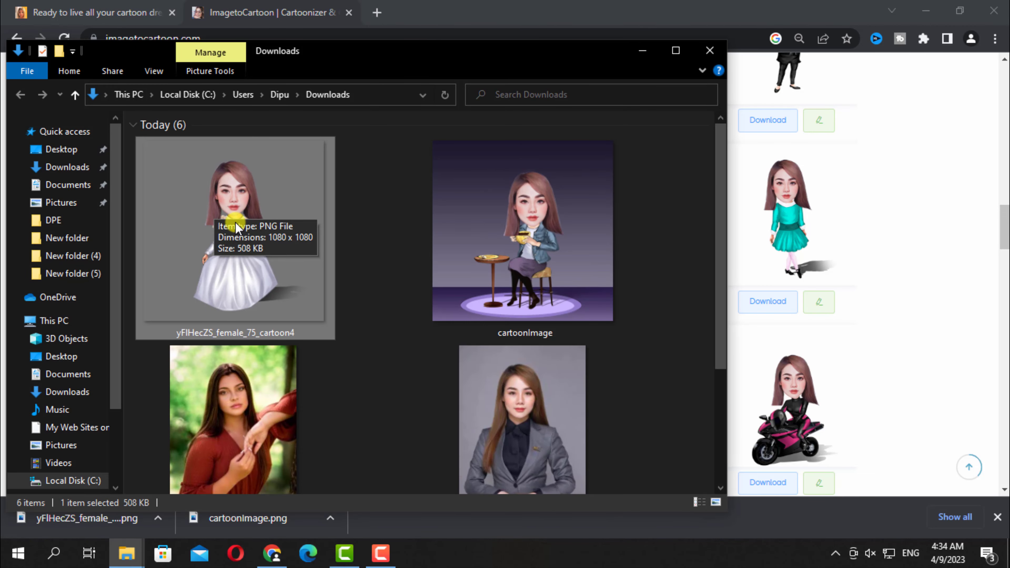
Close the File Explorer Downloads window holding the downloaded caricature PNGs.
{"action": "left_click", "coordinate": [704, 51]}
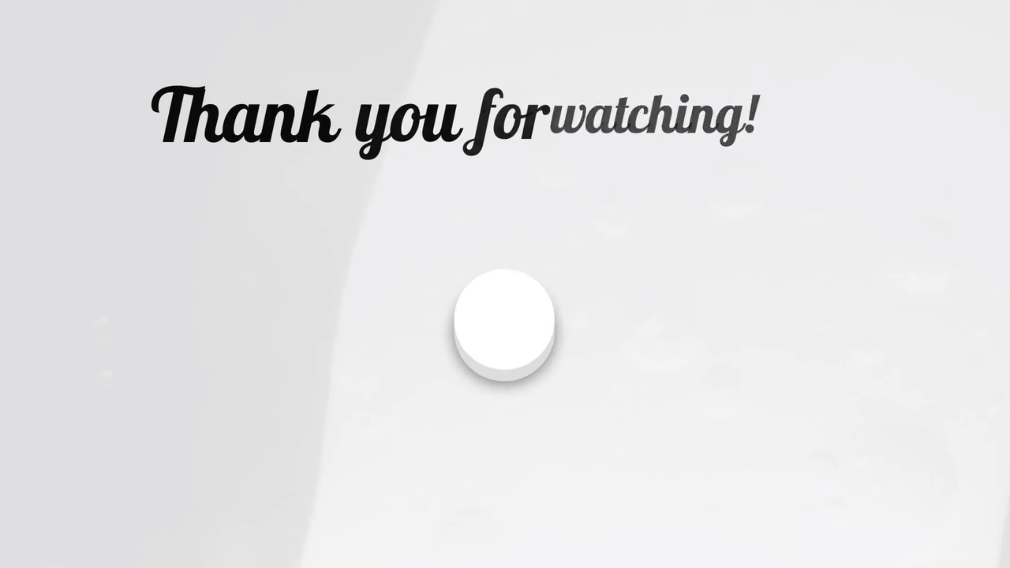